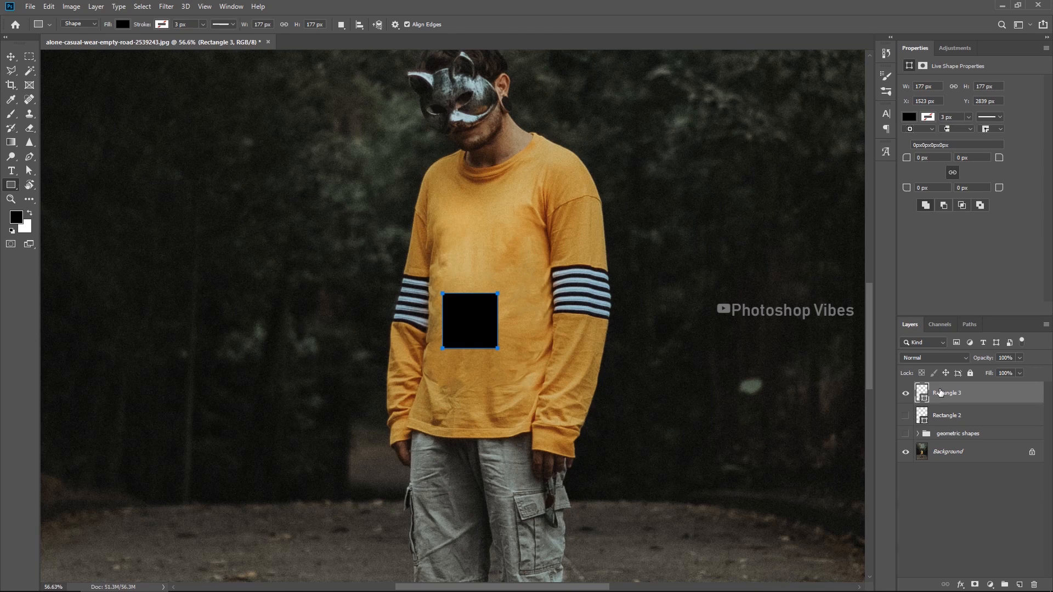
Remove the fill from the larger square on the shirt and give it a white outline.
{"action": "left_click", "coordinate": [124, 24]}
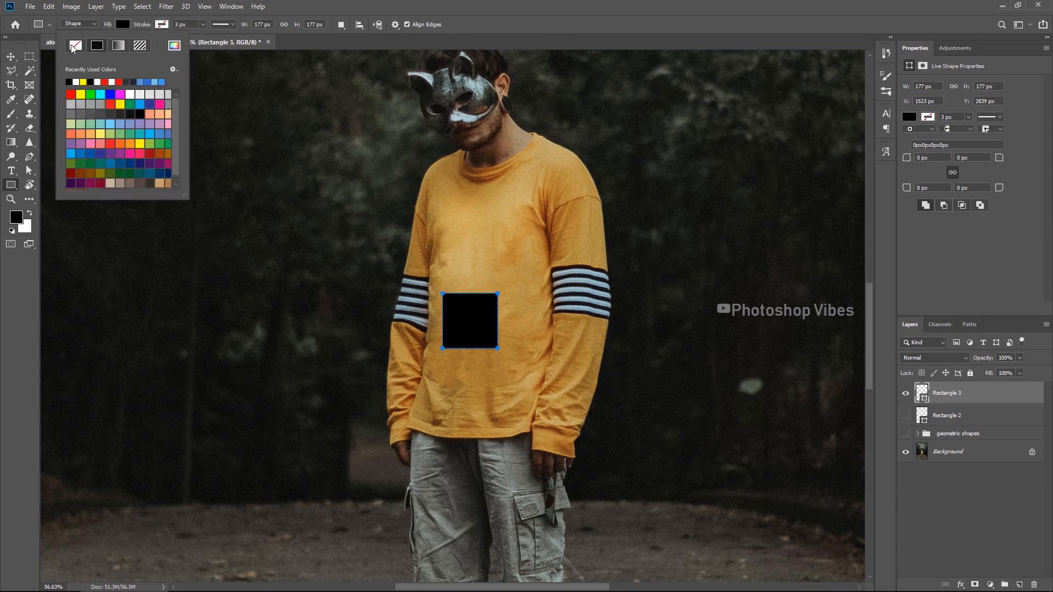
{"action": "left_click", "coordinate": [74, 49]}
{"action": "left_click", "coordinate": [162, 25]}
{"action": "left_click", "coordinate": [163, 24]}
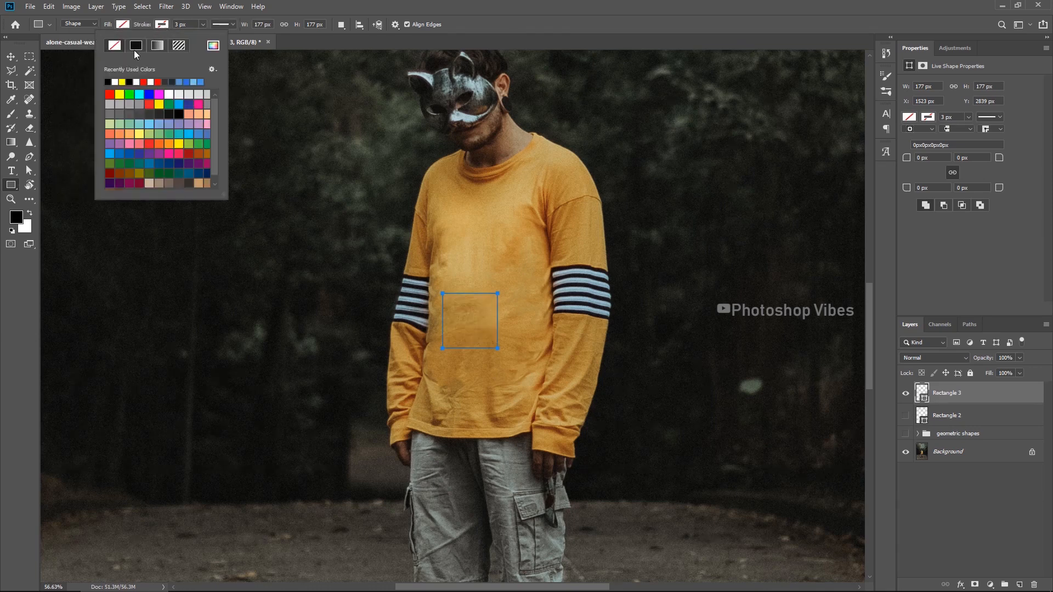
{"action": "left_click", "coordinate": [115, 81]}
{"action": "left_click", "coordinate": [11, 57]}
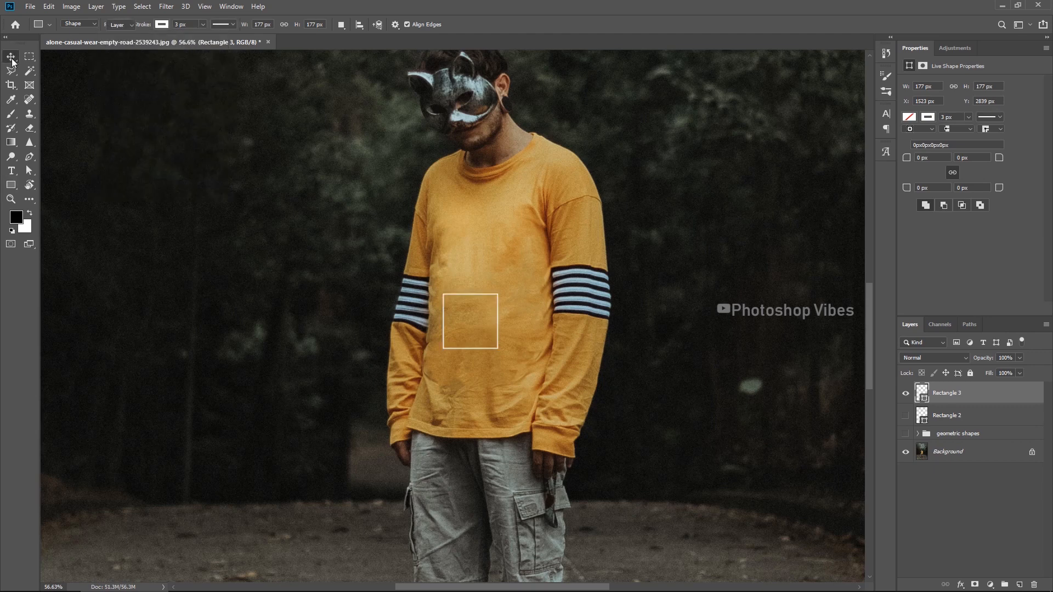
Show the Rectangle 2 layer and skew its black square by raising its two left corner points 20 px.
{"action": "left_click", "coordinate": [905, 415]}
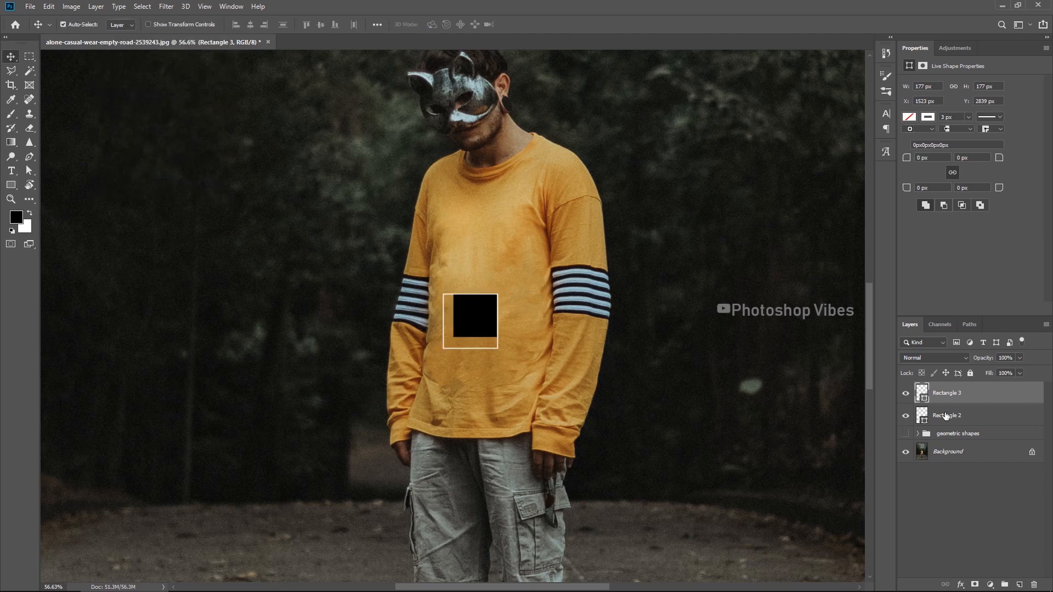
{"action": "left_click", "coordinate": [945, 415]}
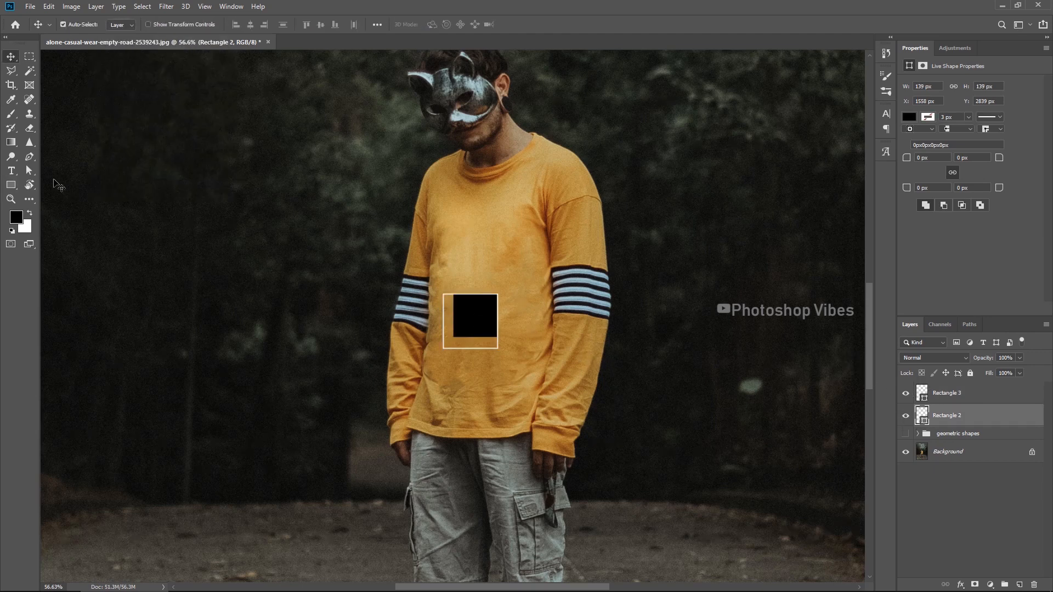
{"action": "left_click_drag", "start_coordinate": [27, 172], "coordinate": [78, 181]}
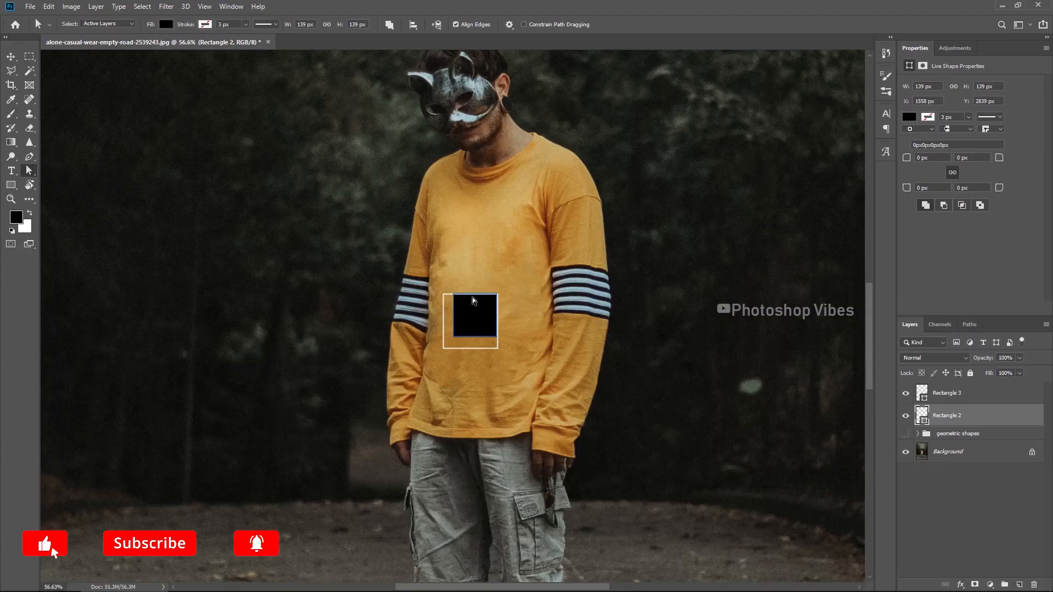
{"action": "left_click_drag", "start_coordinate": [423, 279], "coordinate": [461, 347]}
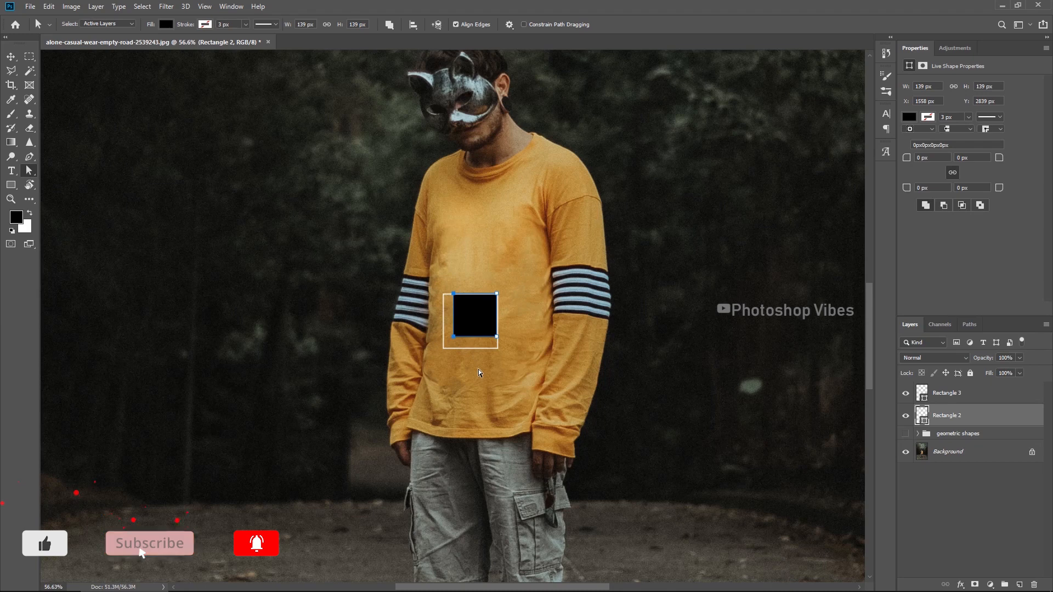
{"action": "key", "text": "shift+Up"}
{"action": "left_click", "coordinate": [501, 223]}
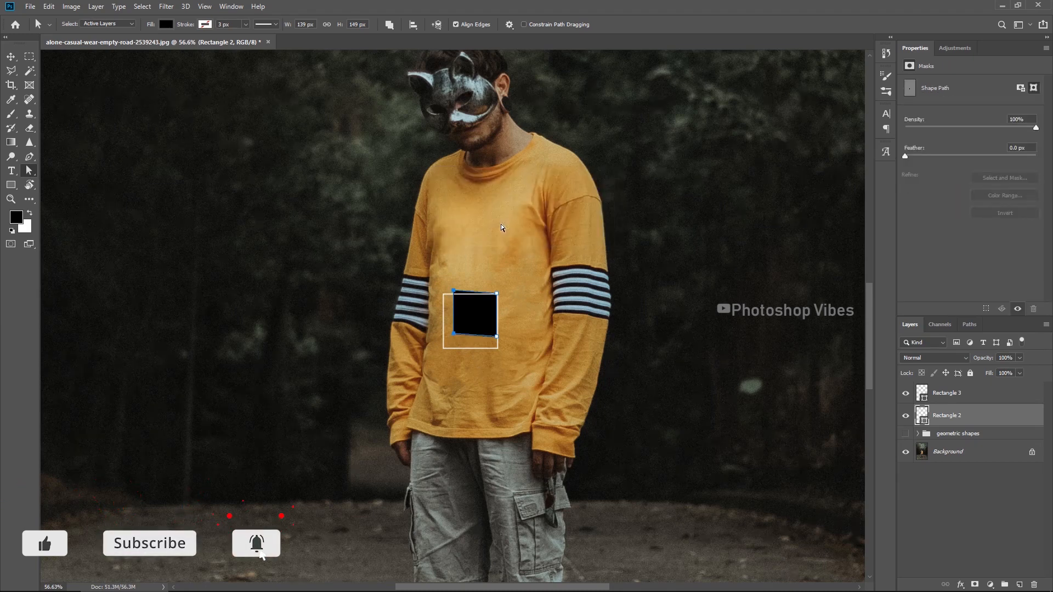
{"action": "key", "text": "shift+Up"}
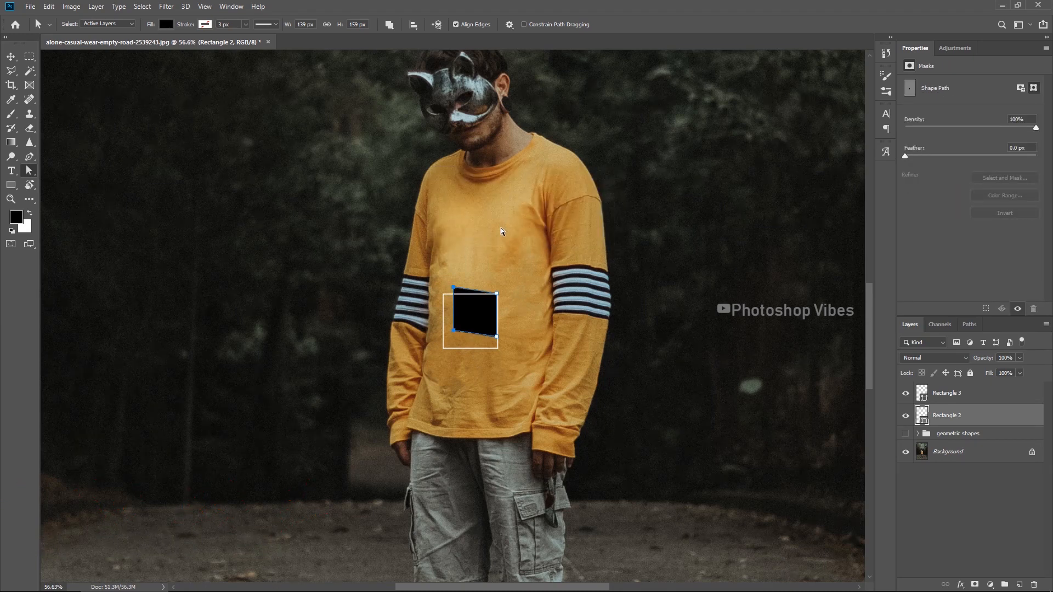
Skew the white outlined square to match by raising its two left corner points a little over 20 px, converting it to a regular path.
{"action": "left_click", "coordinate": [919, 394]}
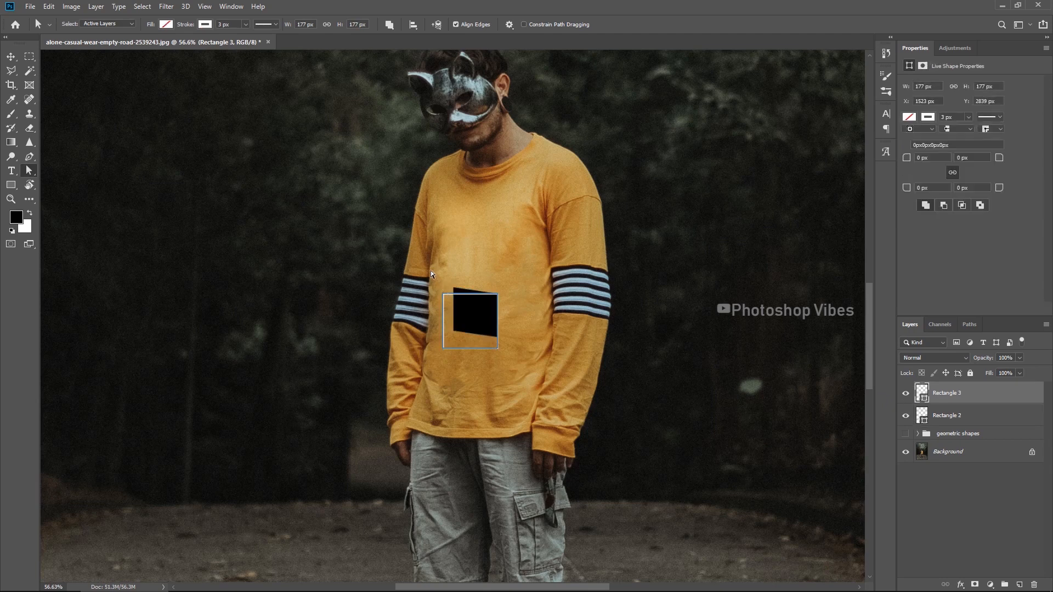
{"action": "key", "text": "shift+Up"}
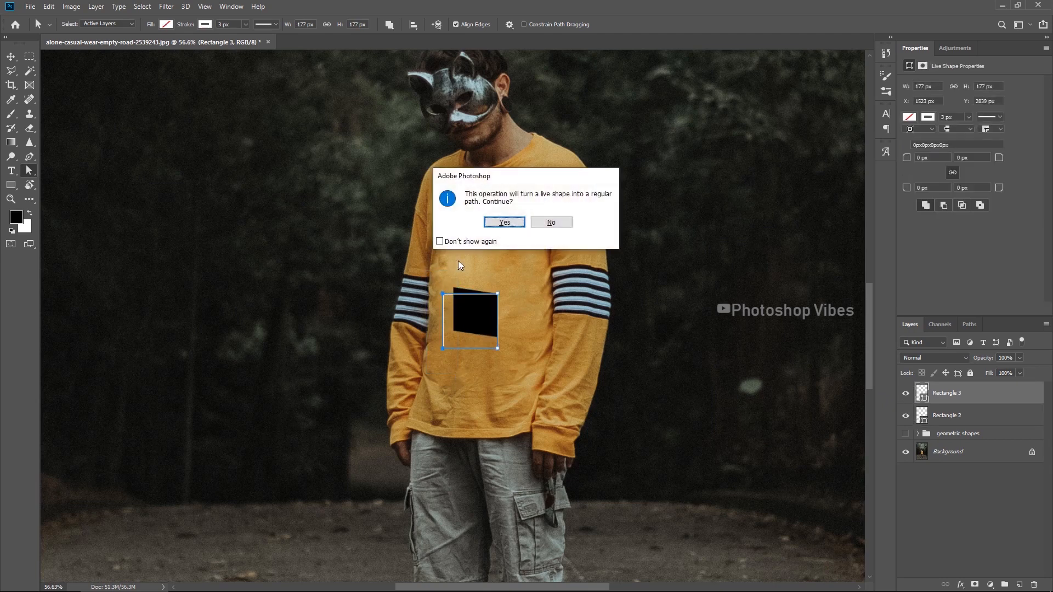
{"action": "left_click", "coordinate": [503, 222]}
{"action": "key", "text": "shift+Up"}
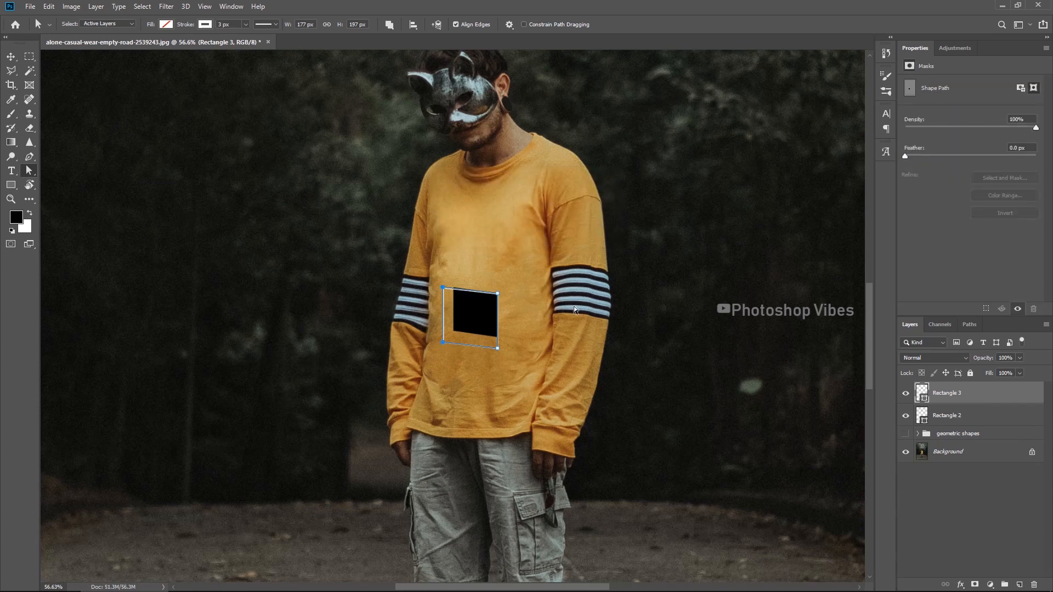
{"action": "key", "text": "Up"}
{"action": "key", "text": "Up"}
{"action": "key", "text": "Up"}
{"action": "left_click", "coordinate": [11, 55]}
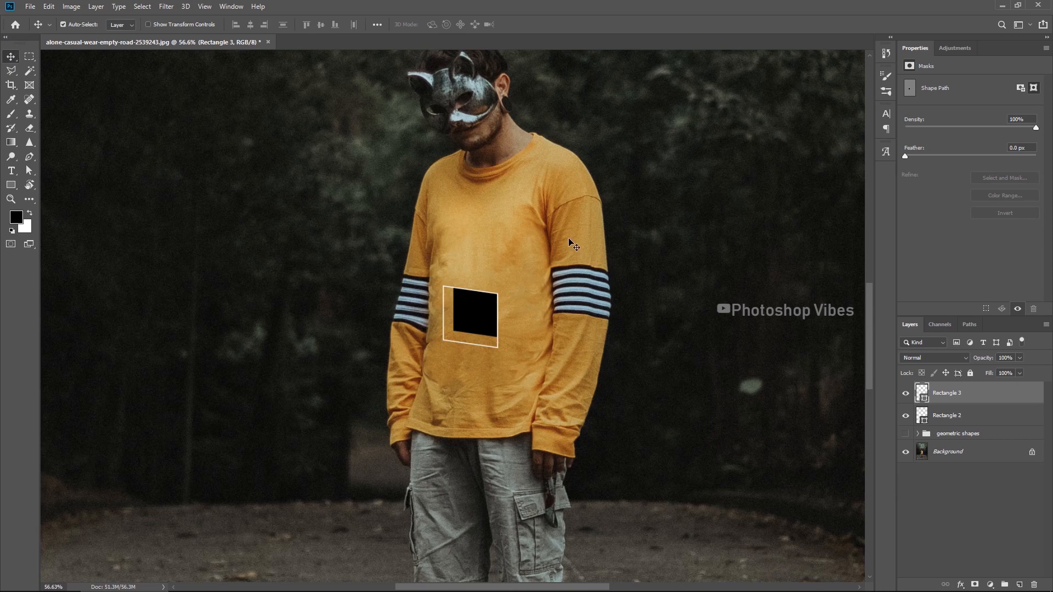
Add a new layer and set up the Pen tool for shapes with a yellow fill and black stroke.
{"action": "left_click", "coordinate": [1018, 585]}
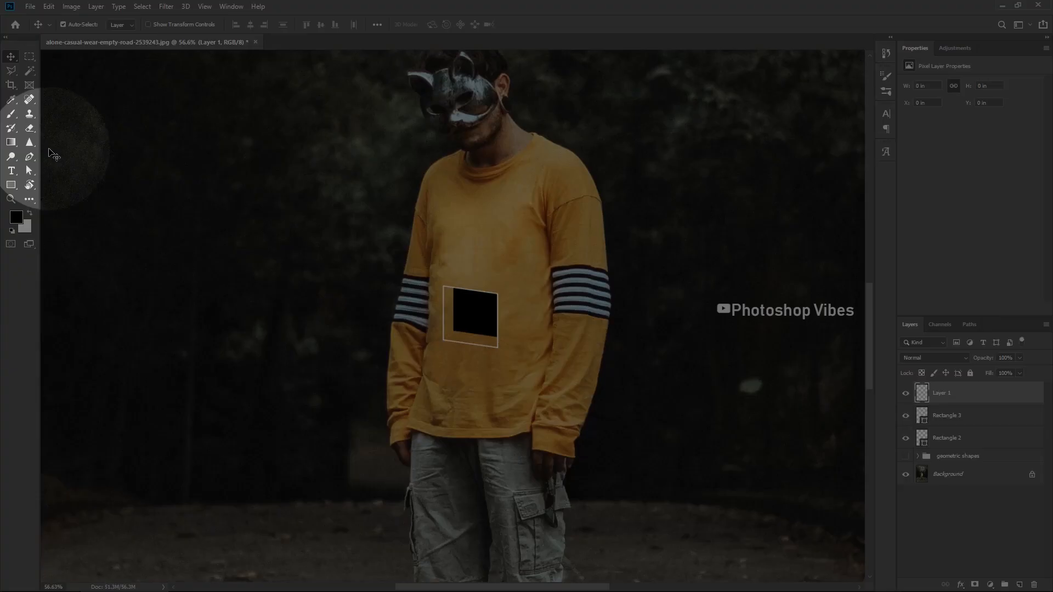
{"action": "right_click", "coordinate": [30, 157]}
{"action": "left_click", "coordinate": [72, 157]}
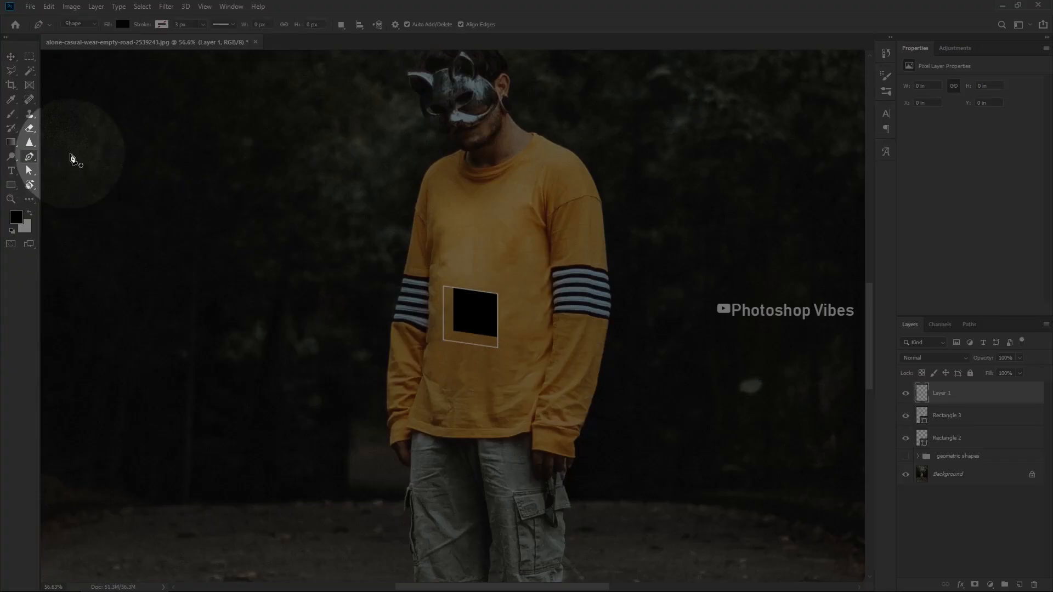
{"action": "left_click", "coordinate": [123, 25]}
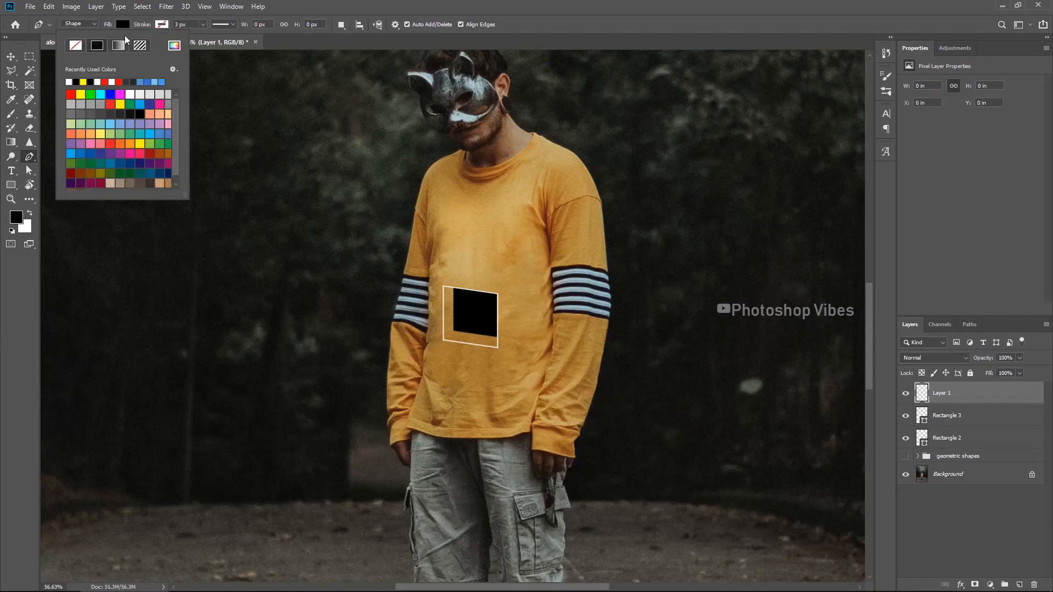
{"action": "left_click", "coordinate": [84, 82]}
{"action": "left_click", "coordinate": [161, 24]}
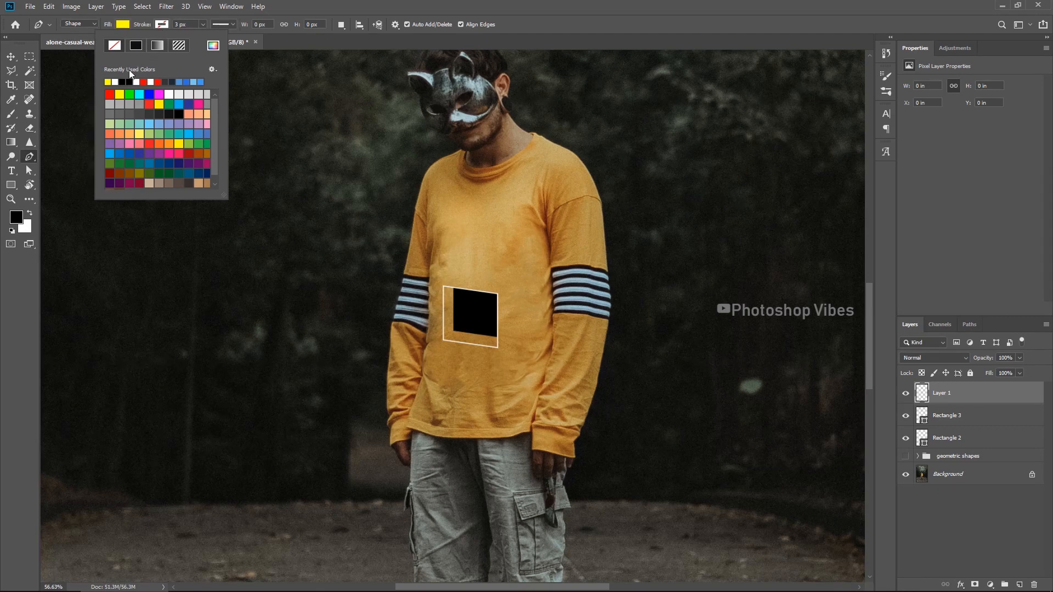
{"action": "left_click", "coordinate": [122, 82]}
{"action": "left_click", "coordinate": [178, 24]}
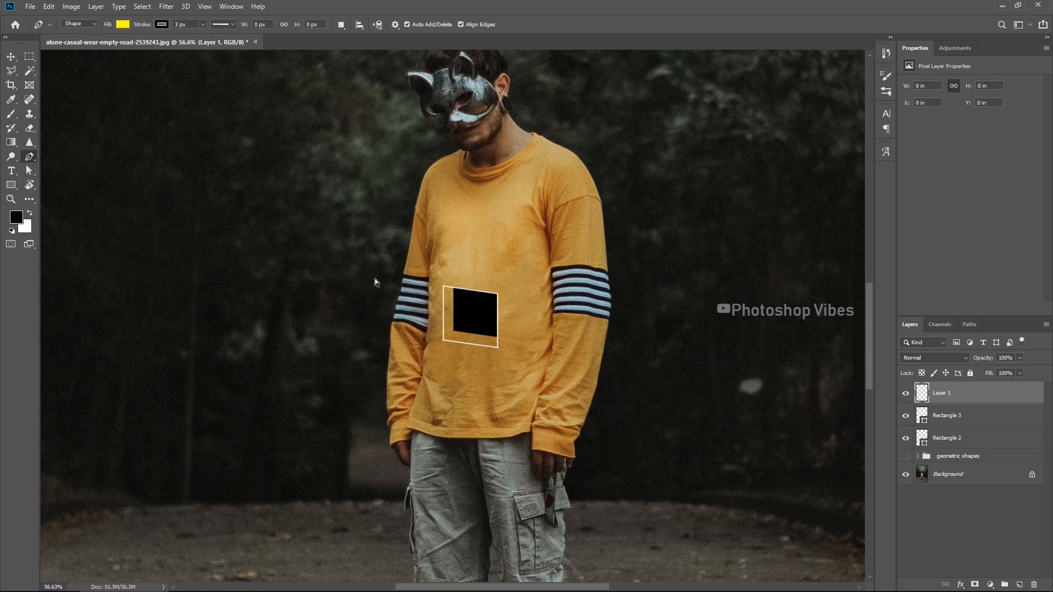
Draw a closed diagonal bar across the man's torso with the Pen tool, about 1568 px wide and 634 px high.
{"action": "scroll", "coordinate": [369, 307], "scroll_direction": "down", "scroll_amount": 2}
{"action": "left_click", "coordinate": [276, 357]}
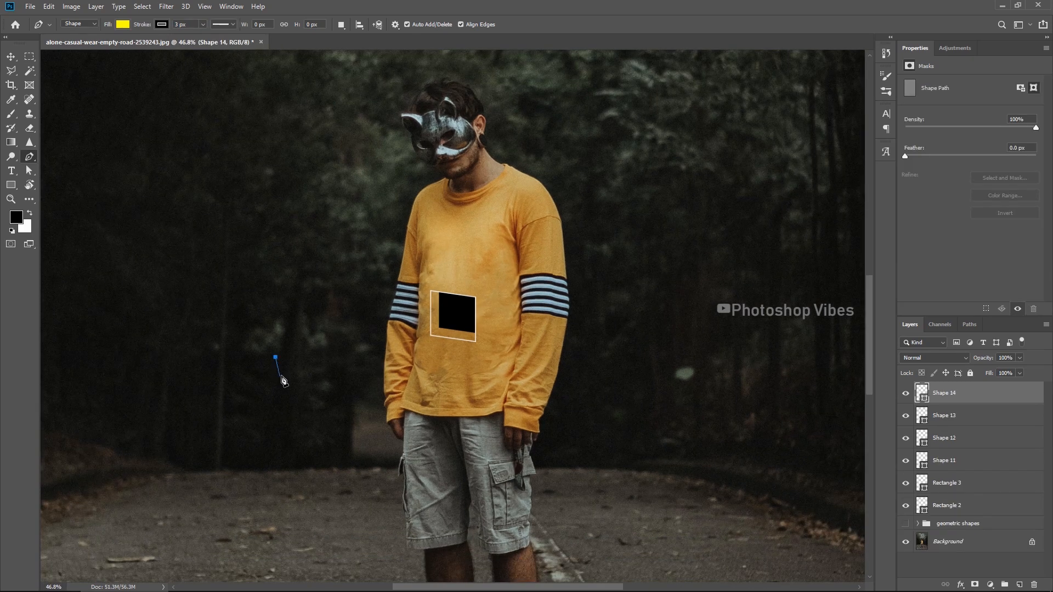
{"action": "left_click", "coordinate": [652, 227]}
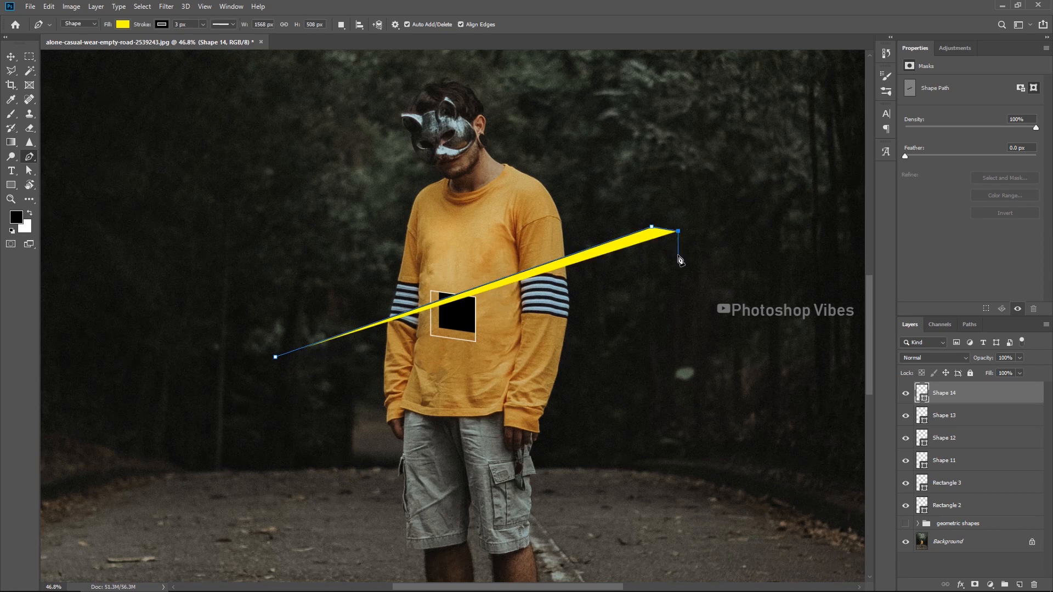
{"action": "left_click", "coordinate": [679, 258]}
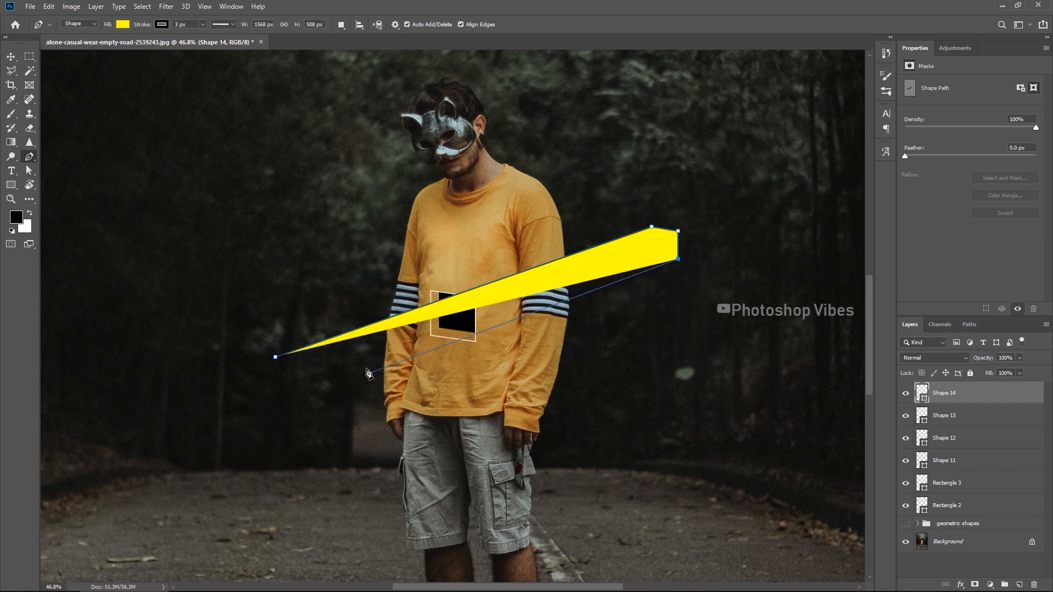
{"action": "left_click", "coordinate": [284, 389]}
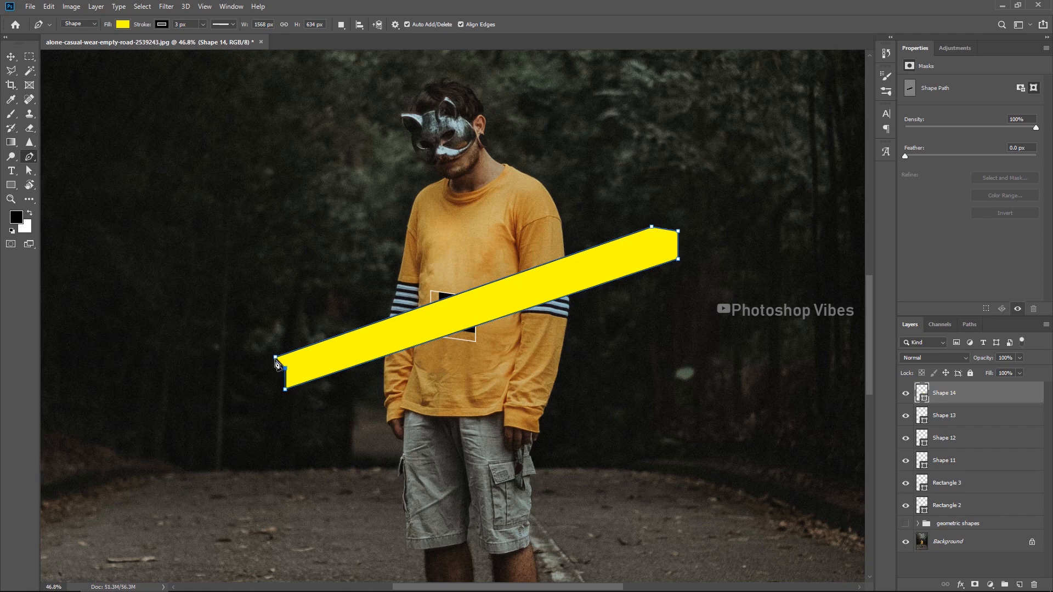
{"action": "left_click", "coordinate": [276, 361]}
Nudge the upper corner point at the yellow bar's left end outward to the left, widening the shape to about 1587 px.
{"action": "key", "text": "a"}
{"action": "scroll", "coordinate": [263, 342], "scroll_direction": "up", "scroll_amount": 2}
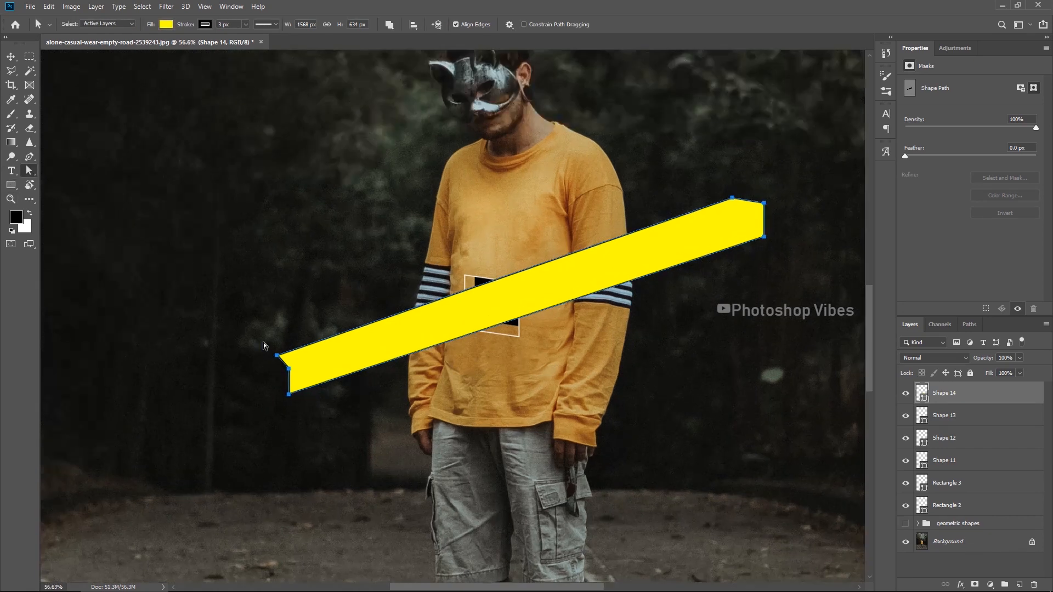
{"action": "key", "text": "Left"}
{"action": "key", "text": "Left"}
{"action": "key", "text": "Left"}
{"action": "key", "text": "Left"}
{"action": "key", "text": "Left"}
{"action": "key", "text": "Left"}
{"action": "key", "text": "Left"}
{"action": "key", "text": "Left"}
{"action": "key", "text": "Left"}
{"action": "key", "text": "Left"}
{"action": "key", "text": "Left"}
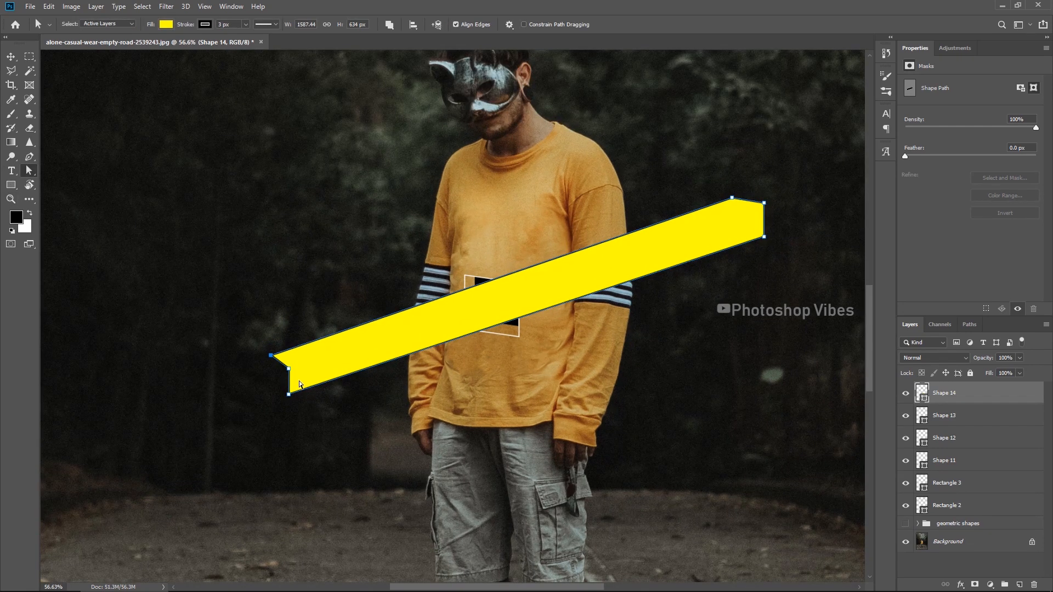
Fine-tune the corner points at the bar's left end, bringing the shape to about 1598 px wide and 643 px high.
{"action": "key", "text": "Down"}
{"action": "key", "text": "Down"}
{"action": "key", "text": "Down"}
{"action": "key", "text": "Down"}
{"action": "key", "text": "Down"}
{"action": "key", "text": "Left"}
{"action": "key", "text": "Left"}
{"action": "key", "text": "Left"}
{"action": "key", "text": "Left"}
{"action": "key", "text": "Left"}
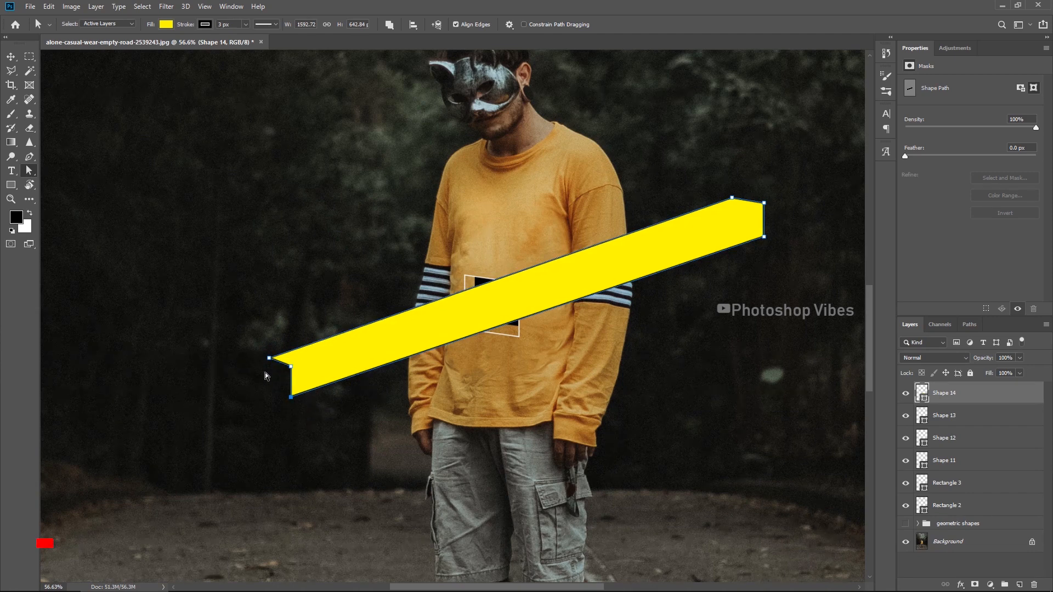
{"action": "left_click_drag", "start_coordinate": [260, 374], "coordinate": [276, 343]}
{"action": "key", "text": "Left"}
{"action": "key", "text": "Left"}
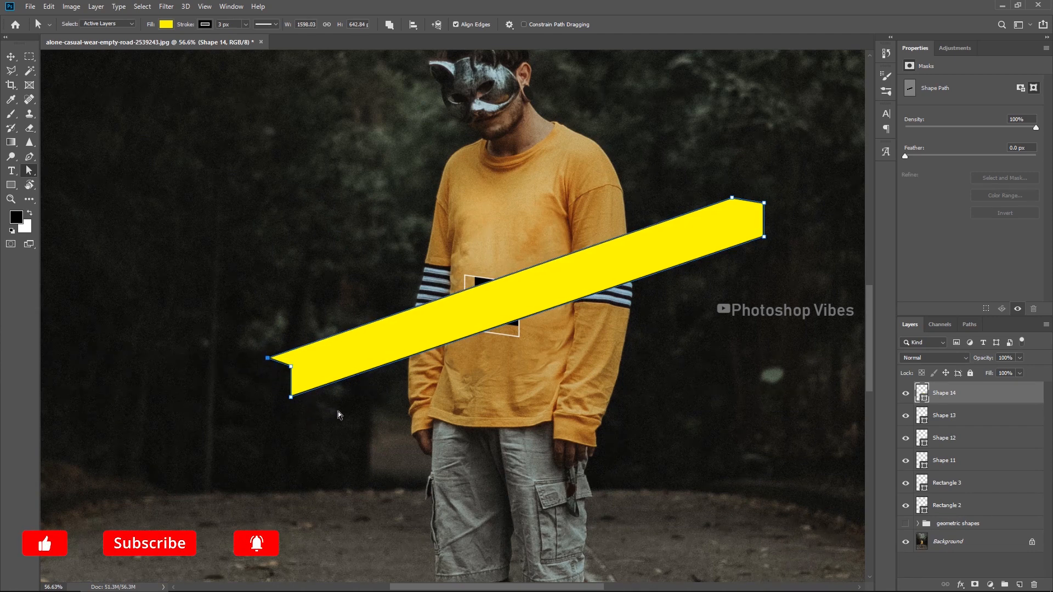
Draw a straight edge line from the bar's right corner to its inner left corner and place its layer at the top of the stack.
{"action": "left_click", "coordinate": [30, 158]}
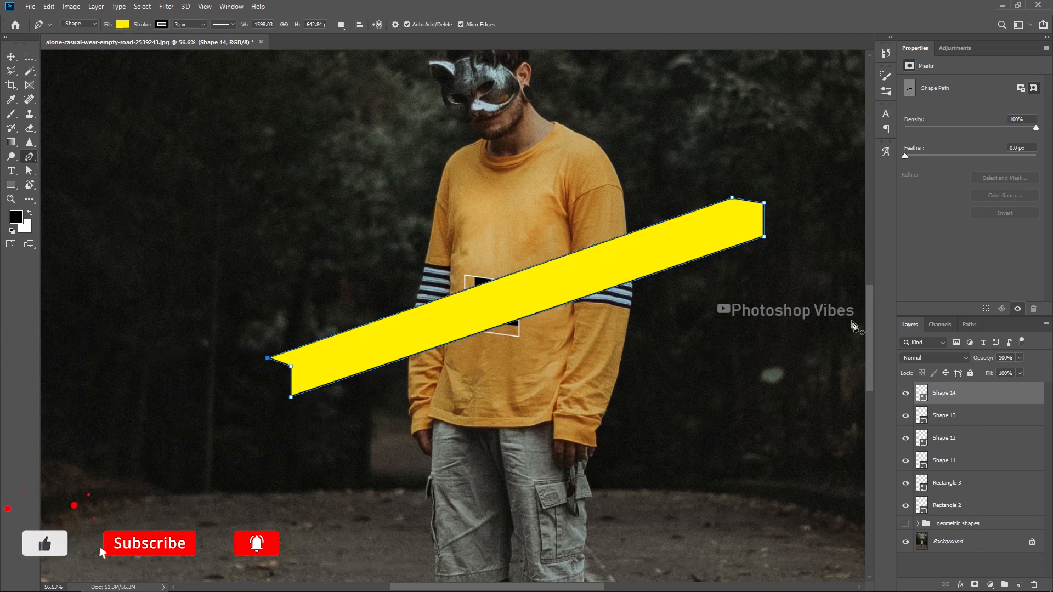
{"action": "key", "text": "alt+bracketleft"}
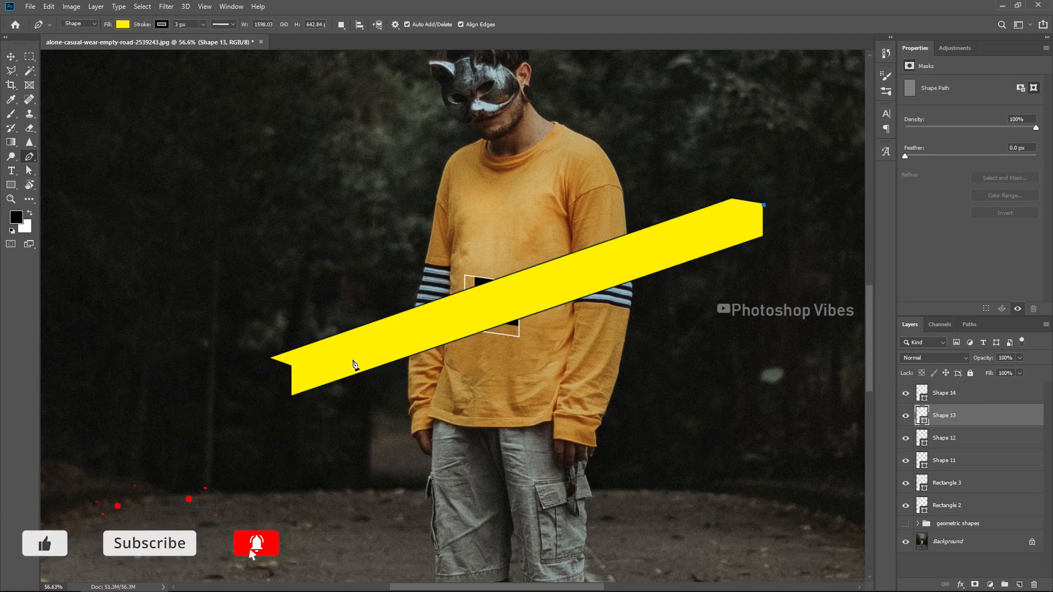
{"action": "left_click", "coordinate": [289, 366]}
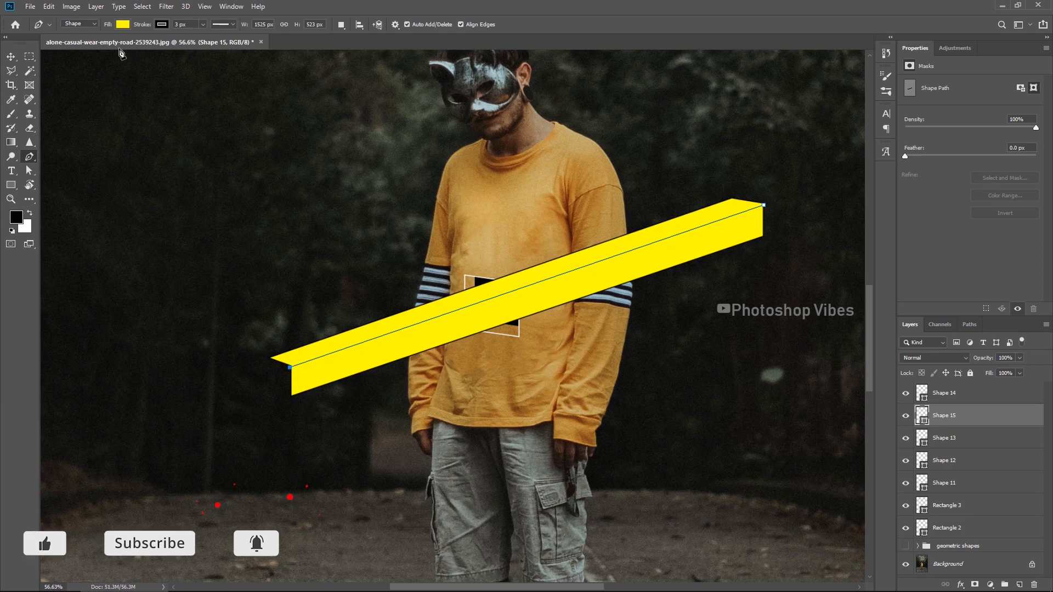
{"action": "left_click", "coordinate": [123, 24]}
{"action": "left_click", "coordinate": [225, 256]}
{"action": "key", "text": "Escape"}
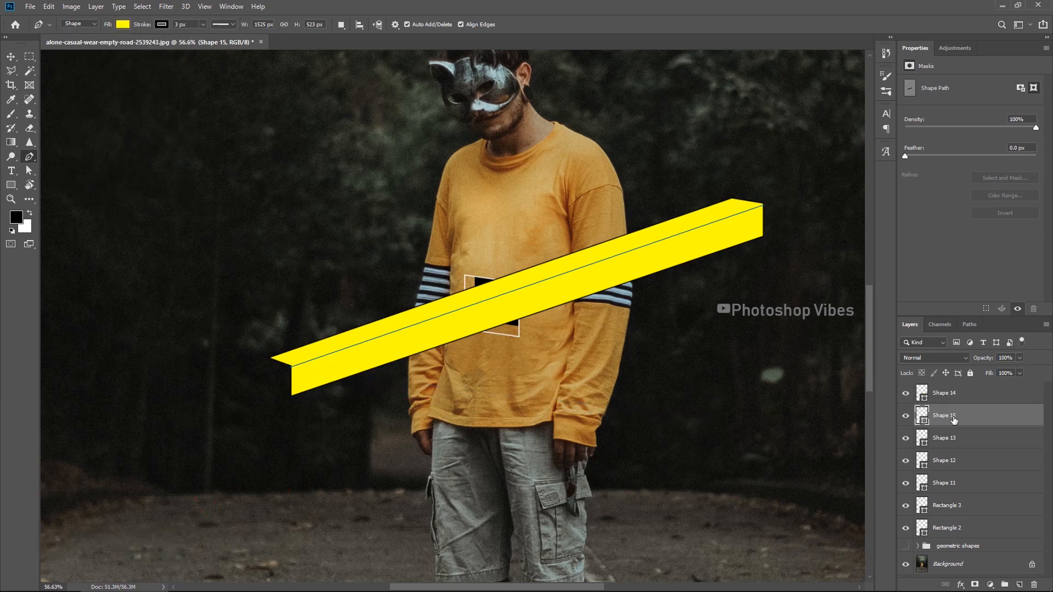
{"action": "left_click_drag", "start_coordinate": [954, 419], "coordinate": [949, 393]}
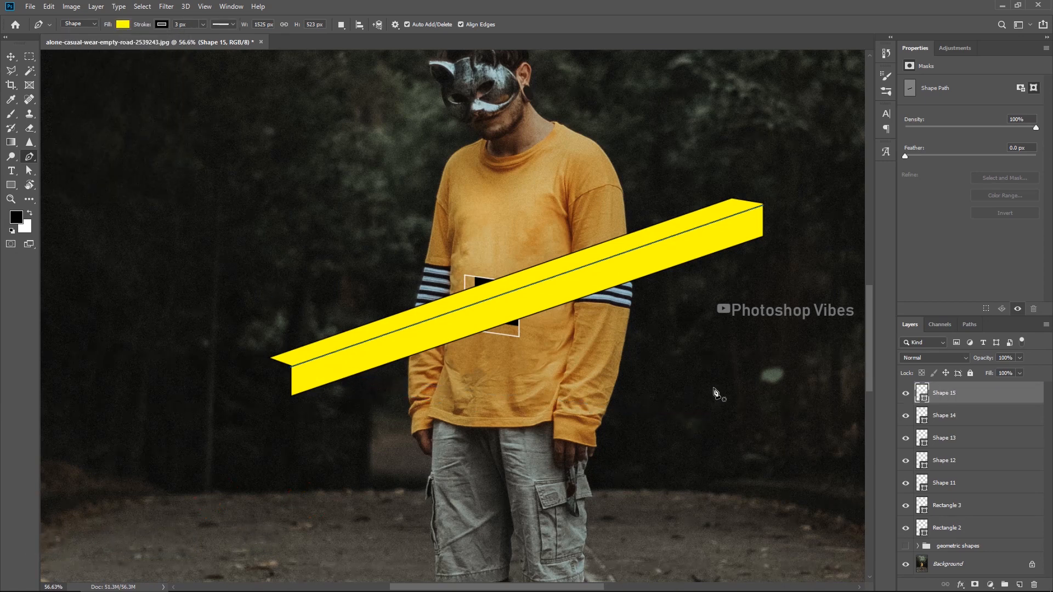
Draw a closed four-point end face at the bar's left end with the Pen tool, matching the bar's corners.
{"action": "left_click", "coordinate": [270, 359]}
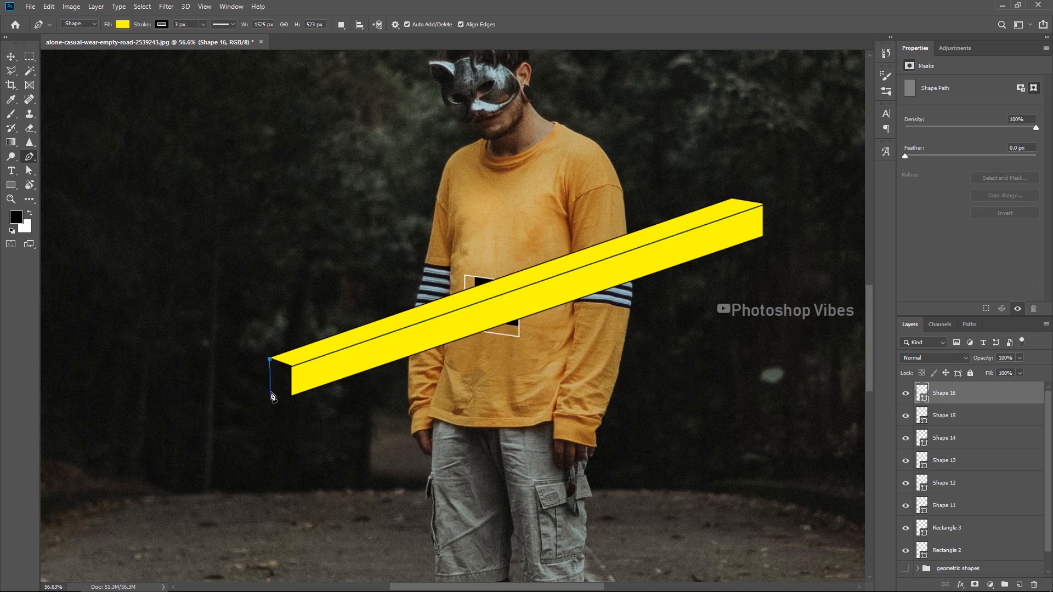
{"action": "left_click", "coordinate": [269, 388]}
{"action": "left_click", "coordinate": [291, 396]}
{"action": "left_click", "coordinate": [291, 366]}
{"action": "left_click", "coordinate": [270, 359]}
{"action": "left_click", "coordinate": [11, 57]}
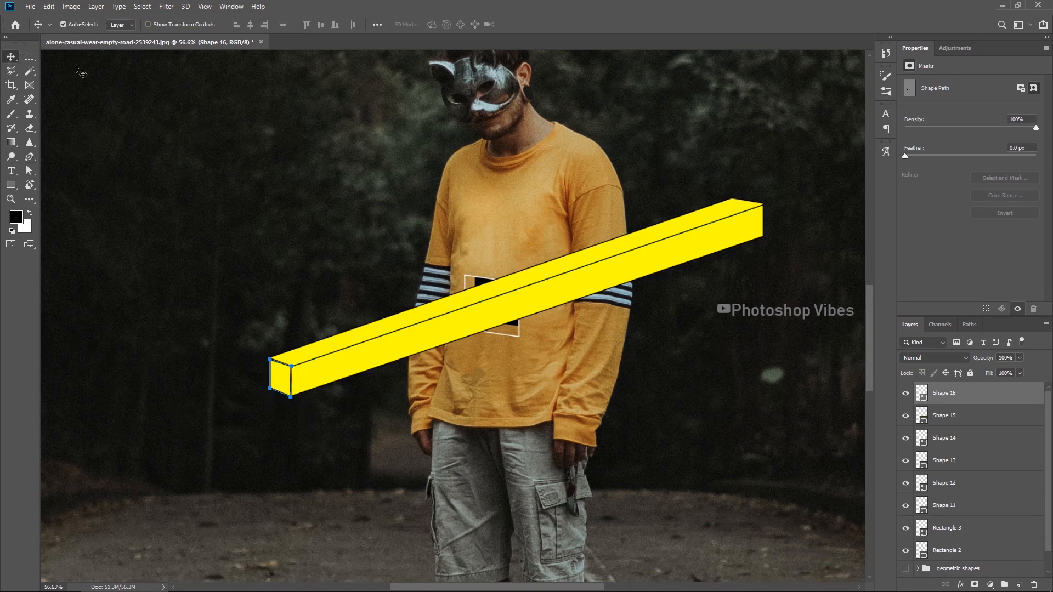
Nudge the upper corner point at the yellow bar's right end slightly to the left, bringing the shape to about 1597 px wide.
{"action": "left_click", "coordinate": [452, 440]}
{"action": "scroll", "coordinate": [452, 440], "scroll_direction": "down", "scroll_amount": 3}
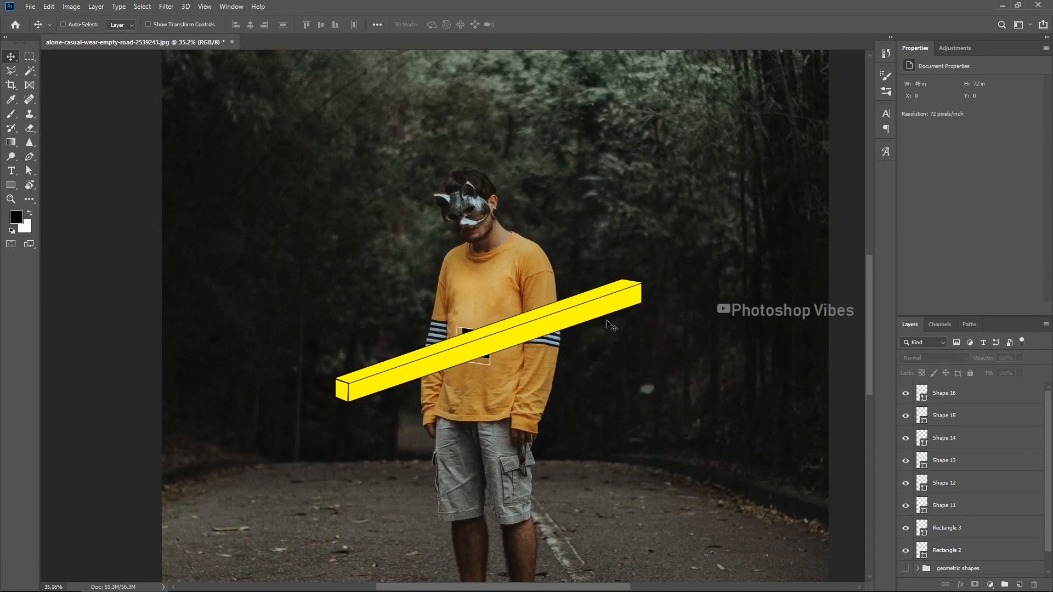
{"action": "scroll", "coordinate": [610, 326], "scroll_direction": "up", "scroll_amount": 2}
{"action": "left_click", "coordinate": [642, 305], "text": "ctrl"}
{"action": "key", "text": "a"}
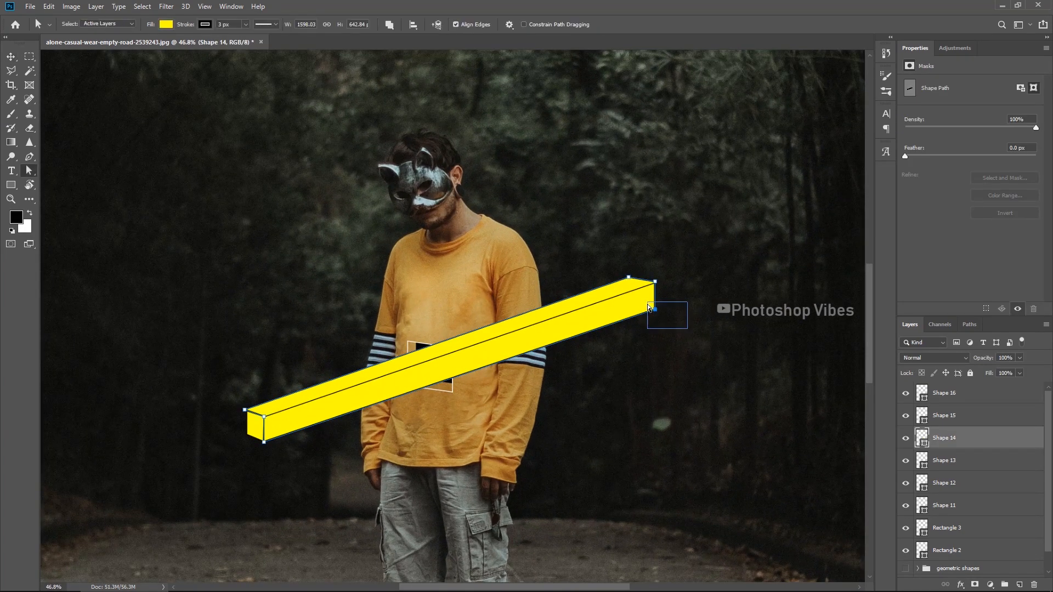
{"action": "left_click", "coordinate": [630, 375]}
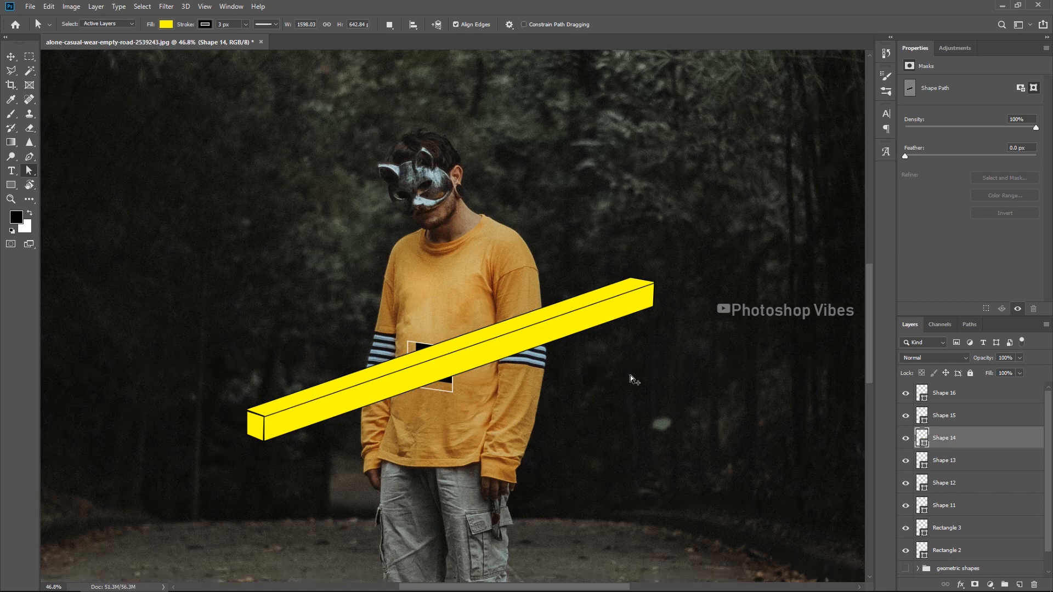
{"action": "scroll", "coordinate": [630, 375], "scroll_direction": "down", "scroll_amount": 1}
{"action": "left_click", "coordinate": [650, 299]}
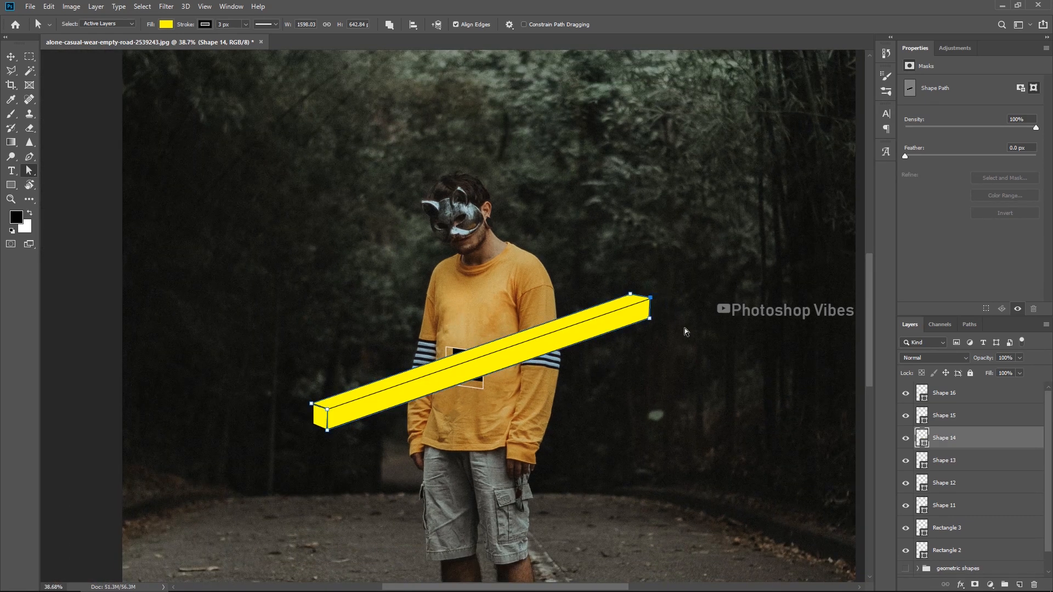
{"action": "key", "text": "Left"}
{"action": "key", "text": "Left"}
{"action": "key", "text": "Left"}
{"action": "key", "text": "Left"}
{"action": "key", "text": "Right"}
{"action": "left_click", "coordinate": [656, 345]}
{"action": "scroll", "coordinate": [657, 344], "scroll_direction": "down", "scroll_amount": 1}
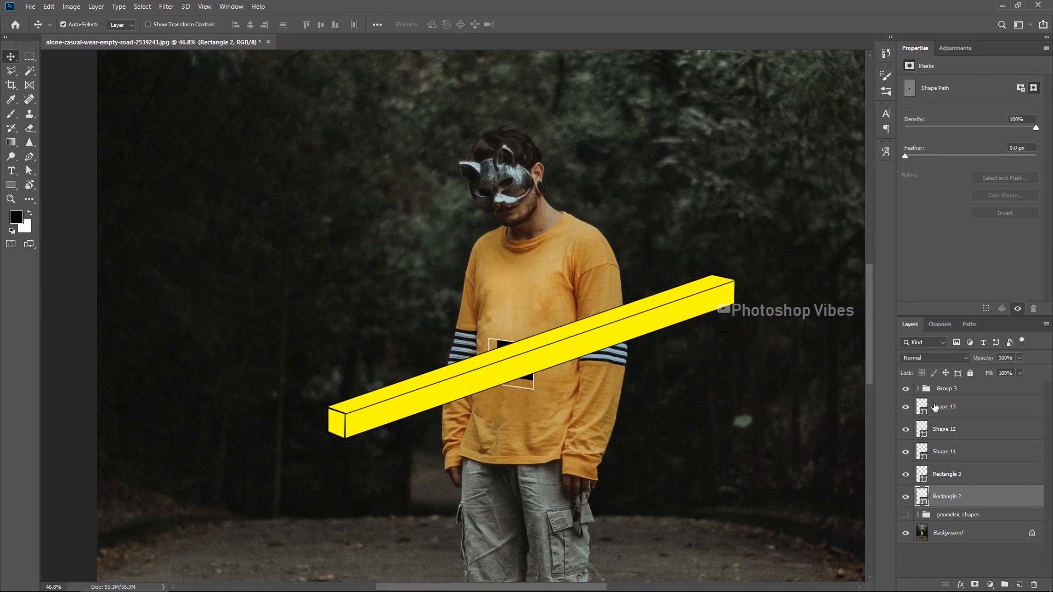
Delete the leftover Shape 13, Shape 12 and Shape 11 layers below Group 3.
{"action": "left_click", "coordinate": [935, 408]}
{"action": "key", "text": "Delete"}
{"action": "key", "text": "Delete"}
{"action": "key", "text": "Delete"}
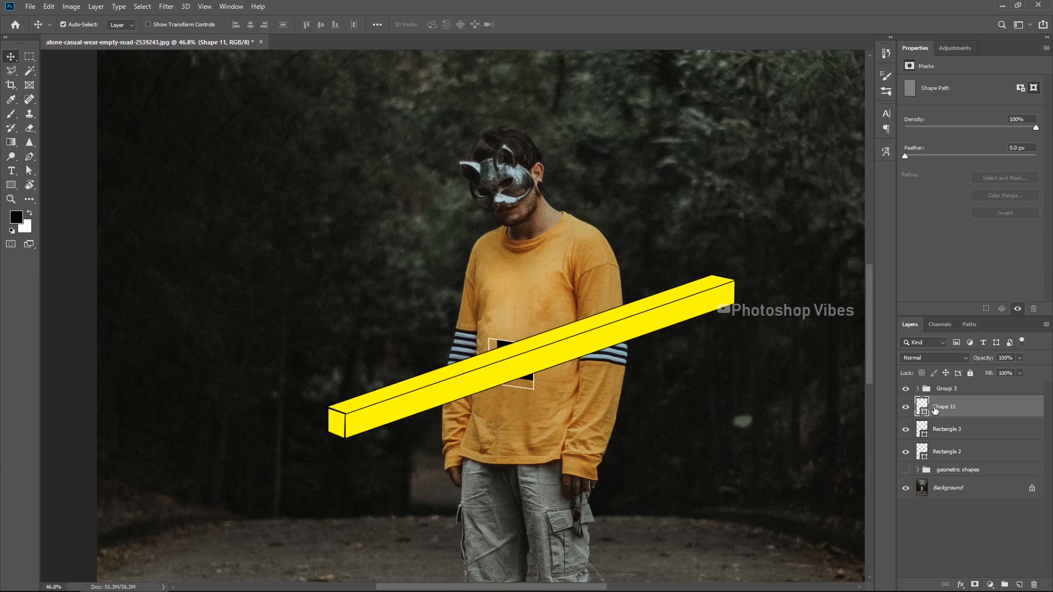
Add a layer mask to Group 3 and select everything outside the white frame by loading and inverting the Rectangle 3 outline.
{"action": "left_click", "coordinate": [938, 390]}
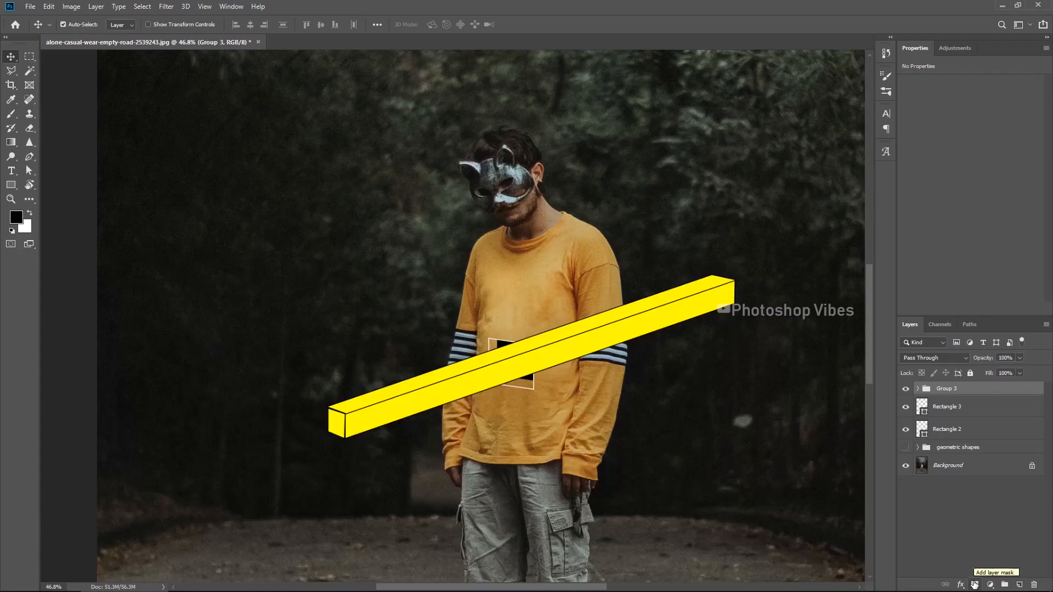
{"action": "left_click", "coordinate": [974, 585]}
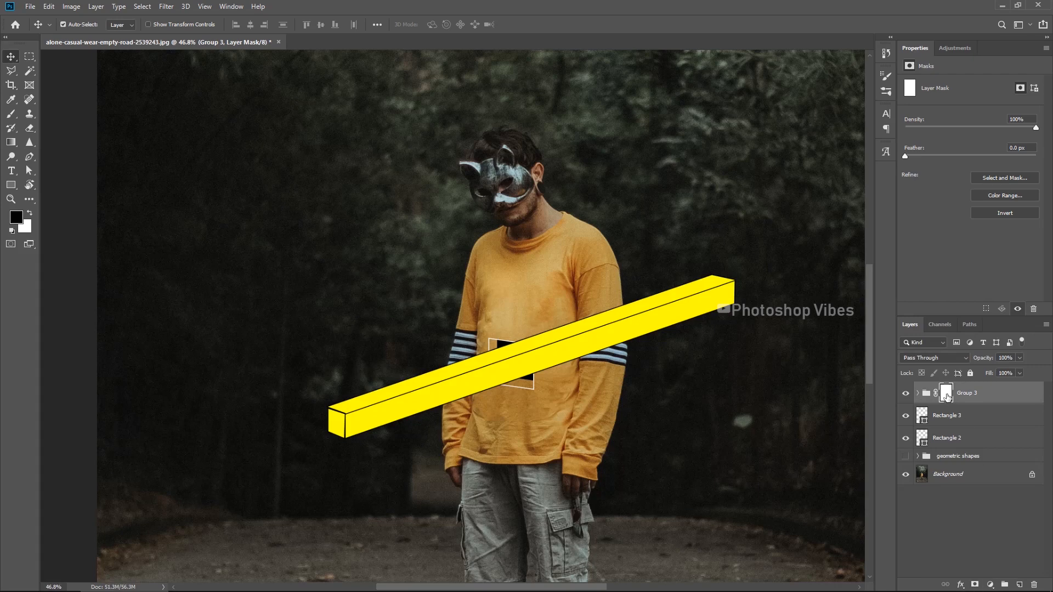
{"action": "left_click", "coordinate": [922, 418], "text": "ctrl"}
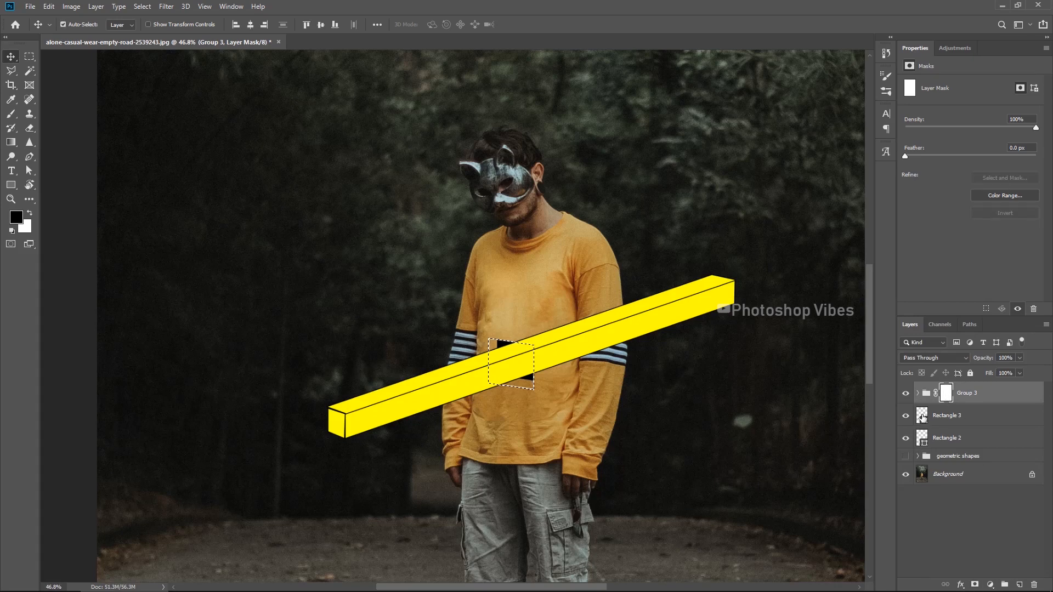
{"action": "left_click", "coordinate": [138, 6]}
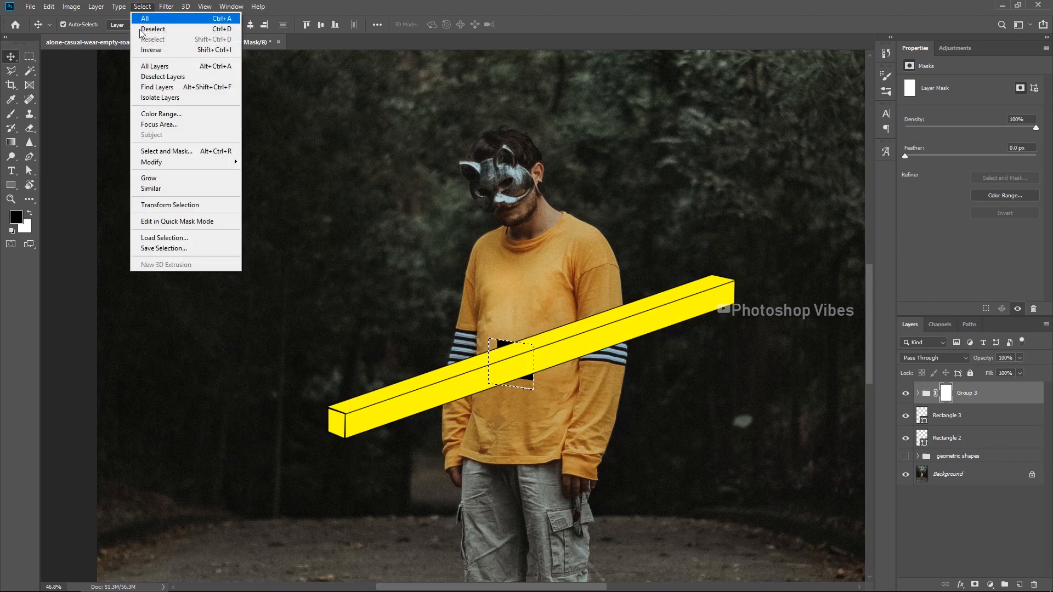
{"action": "left_click", "coordinate": [154, 50]}
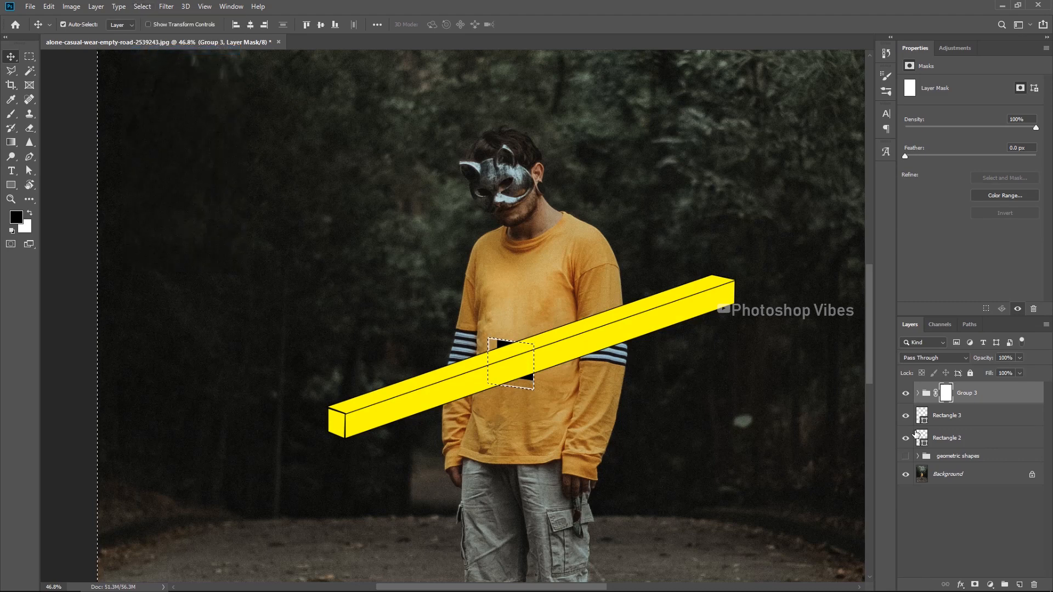
Erase the beam over the torso and arm to the right of the frame on Group 3's mask, using a 392 px Eraser with black as background.
{"action": "left_click", "coordinate": [29, 128]}
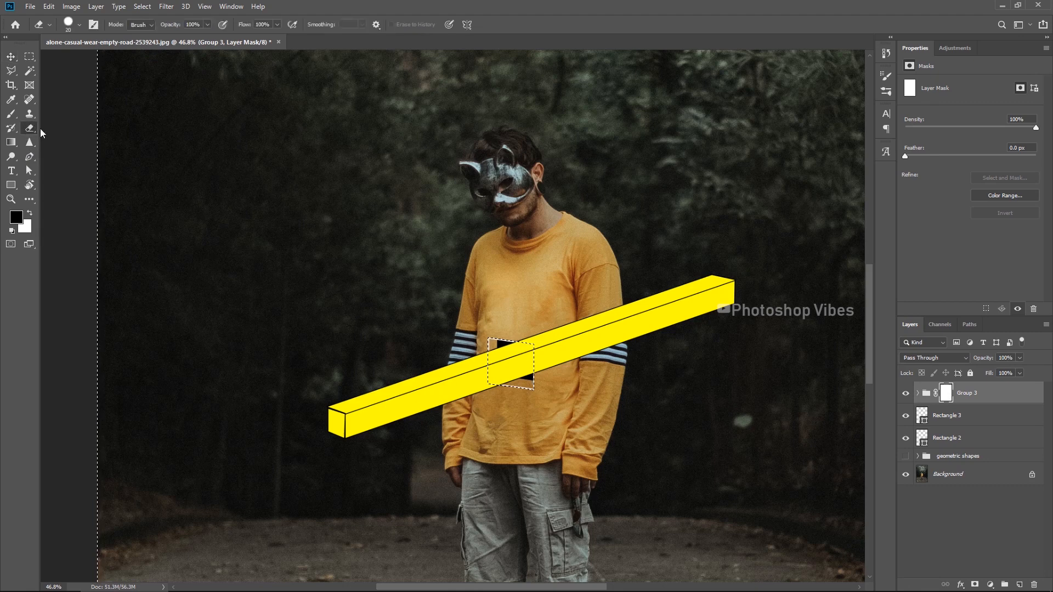
{"action": "left_click_drag", "start_coordinate": [565, 311], "coordinate": [646, 311]}
{"action": "right_click", "coordinate": [487, 293]}
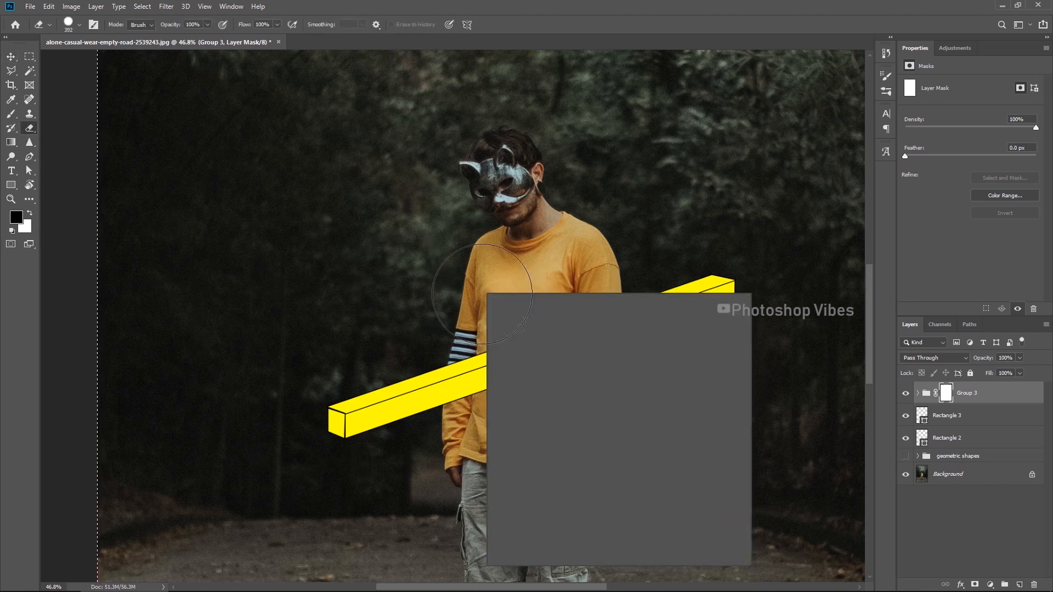
{"action": "key", "text": "Return"}
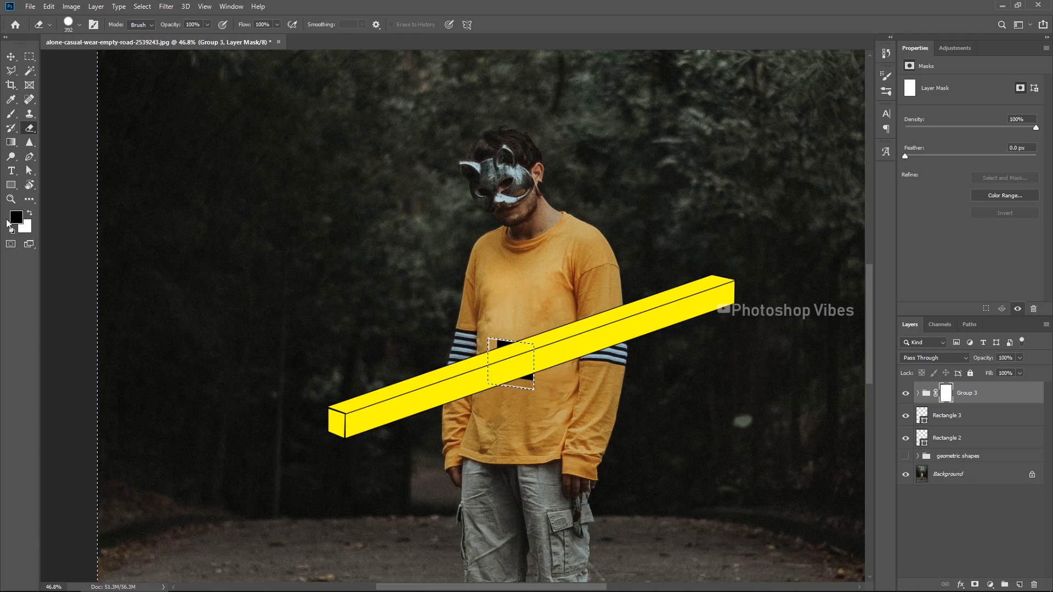
{"action": "key", "text": "x"}
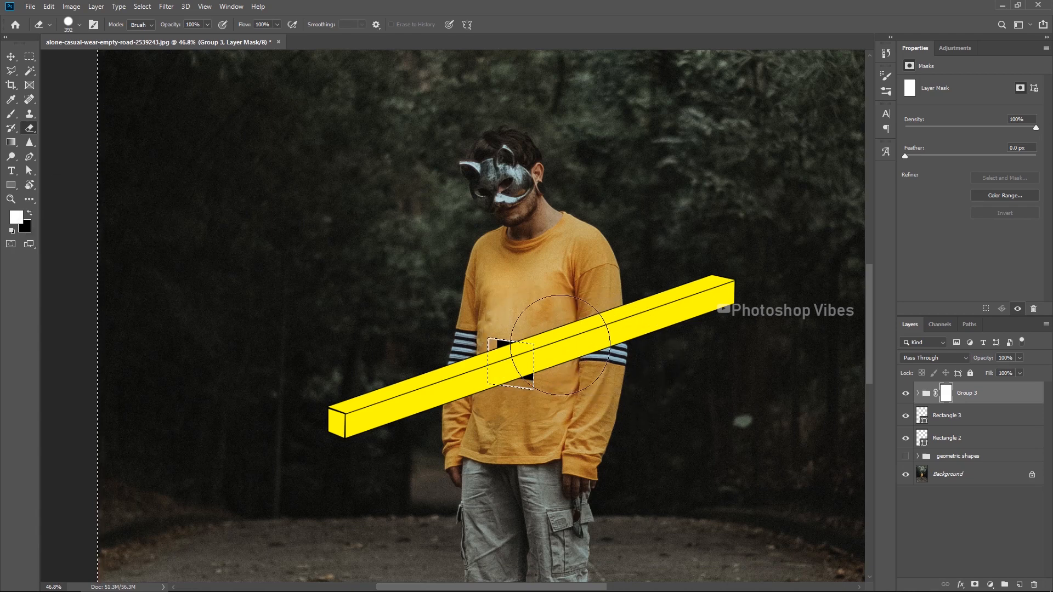
{"action": "left_click_drag", "start_coordinate": [529, 351], "coordinate": [574, 346]}
Restore the beam up to the edge of the striped sleeve with a 31 px Eraser and white background, and deselect.
{"action": "scroll", "coordinate": [602, 349], "scroll_direction": "up", "scroll_amount": 5}
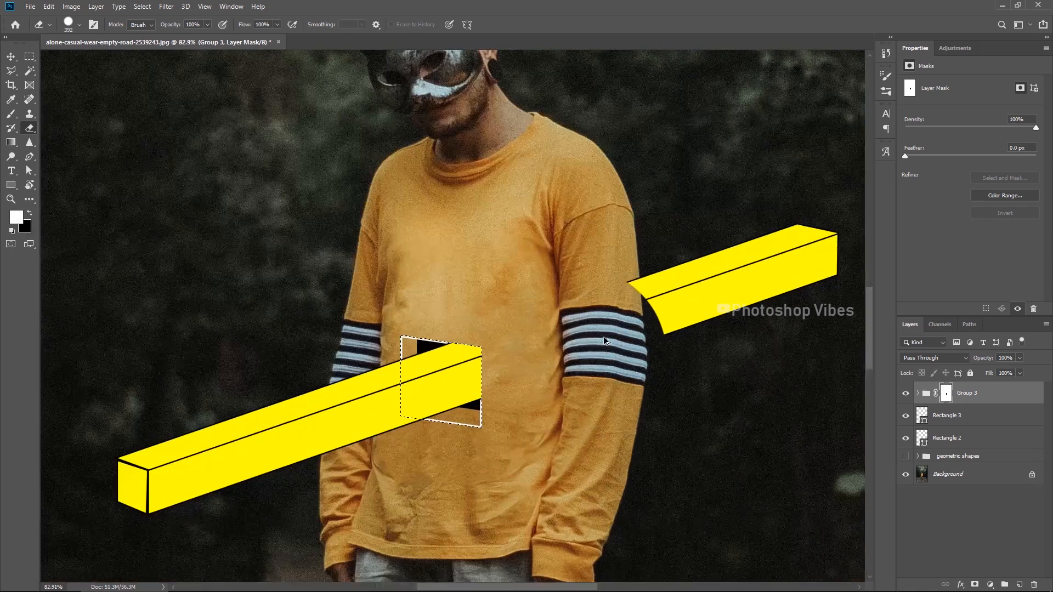
{"action": "left_click", "coordinate": [29, 213]}
{"action": "left_click_drag", "start_coordinate": [631, 272], "coordinate": [532, 273]}
{"action": "mouse_move", "coordinate": [657, 262]}
{"action": "left_mouse_down"}
{"action": "mouse_move", "coordinate": [641, 264]}
{"action": "mouse_move", "coordinate": [659, 257]}
{"action": "mouse_move", "coordinate": [668, 339]}
{"action": "mouse_move", "coordinate": [679, 327]}
{"action": "mouse_move", "coordinate": [667, 329]}
{"action": "left_mouse_up"}
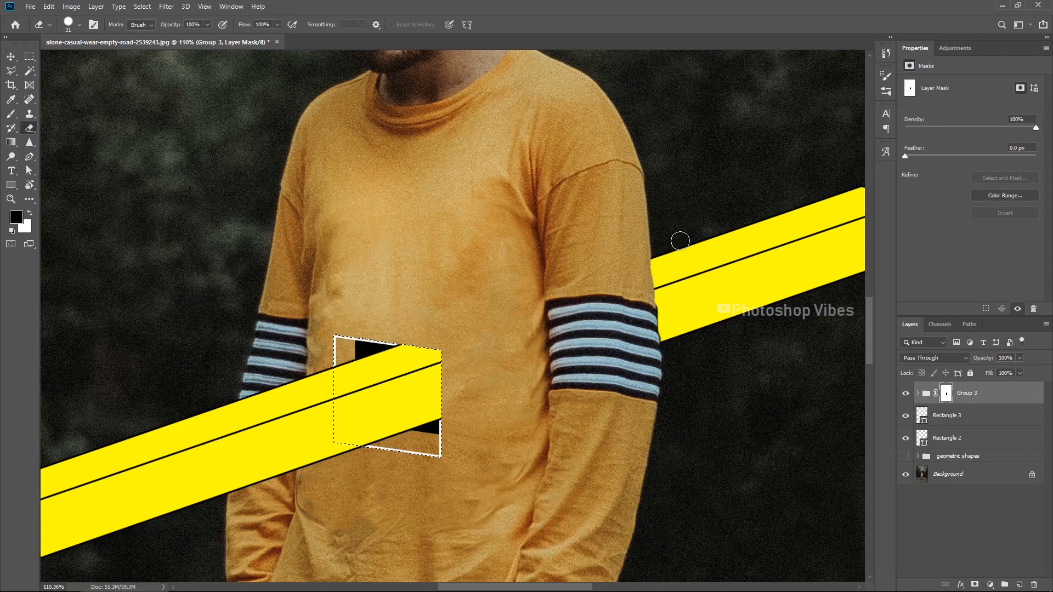
{"action": "scroll", "coordinate": [481, 407], "scroll_direction": "down", "scroll_amount": 2}
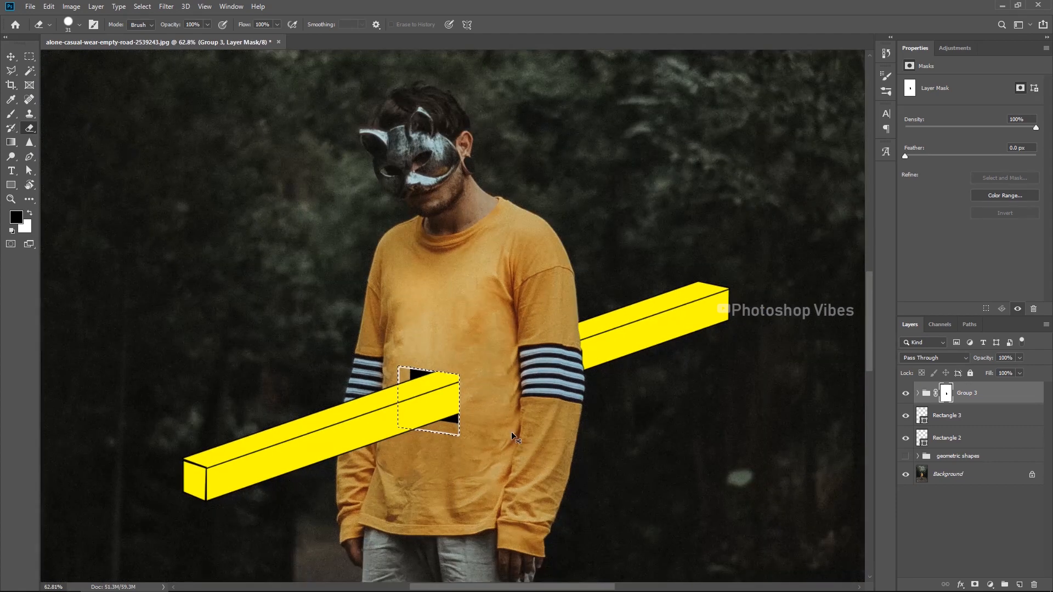
{"action": "left_click", "coordinate": [142, 6]}
{"action": "left_click", "coordinate": [154, 30]}
Check the white frame by toggling Rectangle 3's visibility, and place its layer above Group 3.
{"action": "left_click", "coordinate": [10, 57]}
{"action": "left_click", "coordinate": [906, 417]}
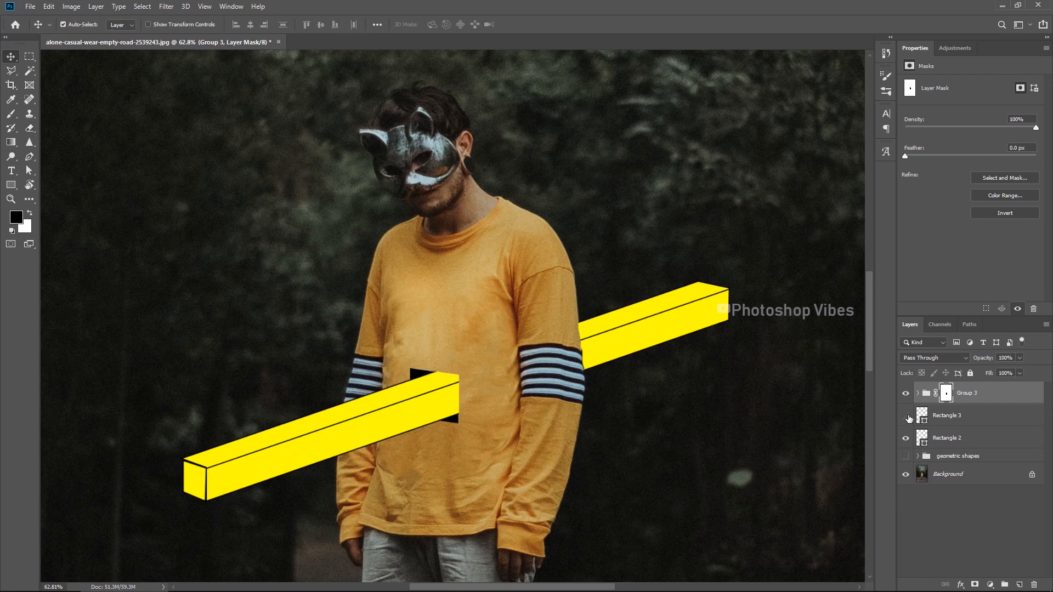
{"action": "left_click", "coordinate": [906, 417]}
{"action": "left_click_drag", "start_coordinate": [962, 420], "coordinate": [973, 387]}
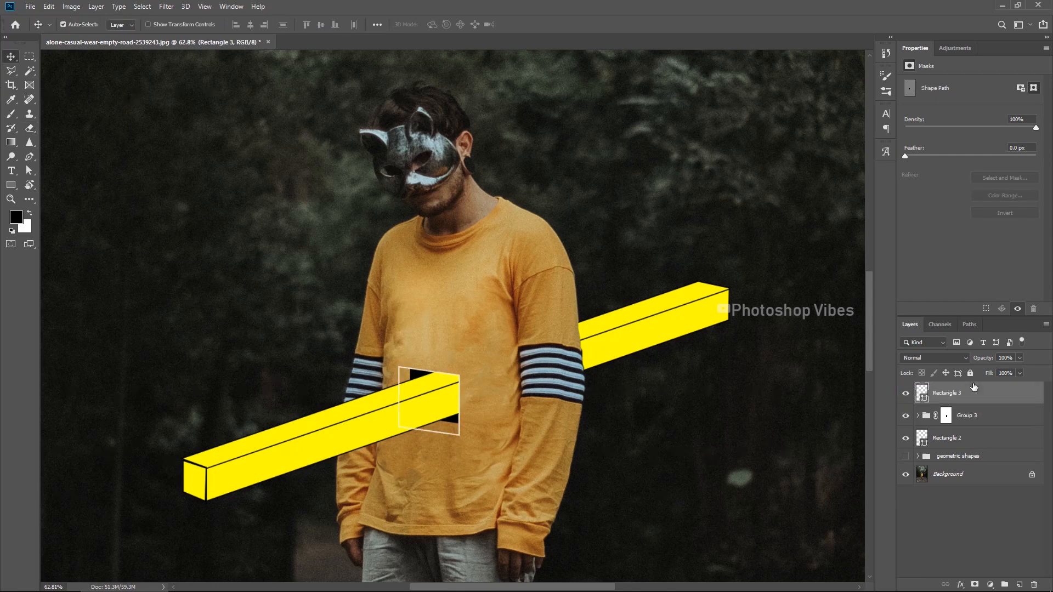
Add a layer mask to Rectangle 3 and erase the part of the frame's left edge that crosses the beam.
{"action": "left_click", "coordinate": [975, 584]}
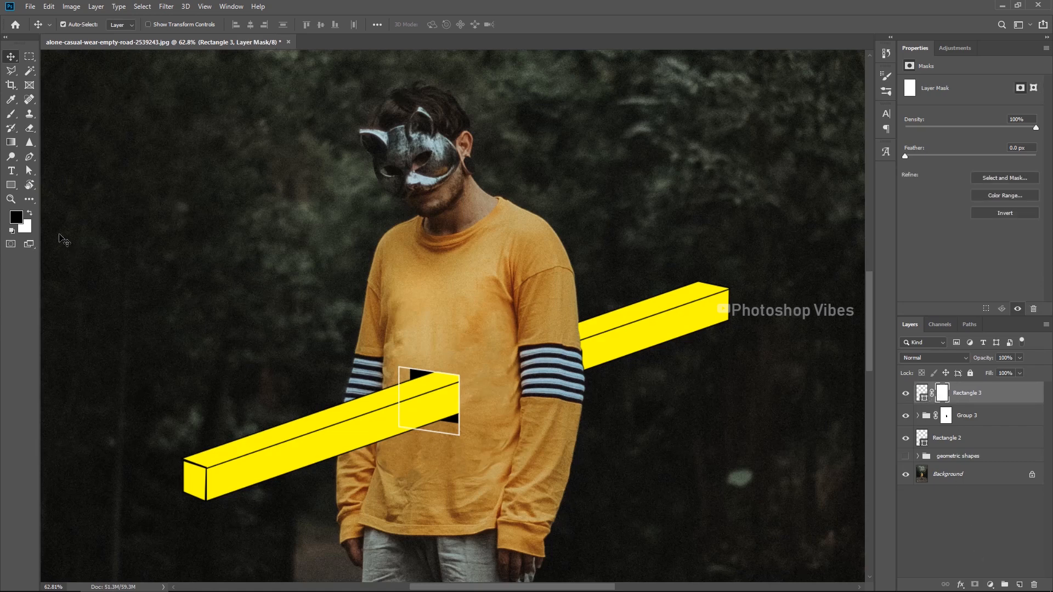
{"action": "left_click", "coordinate": [29, 128]}
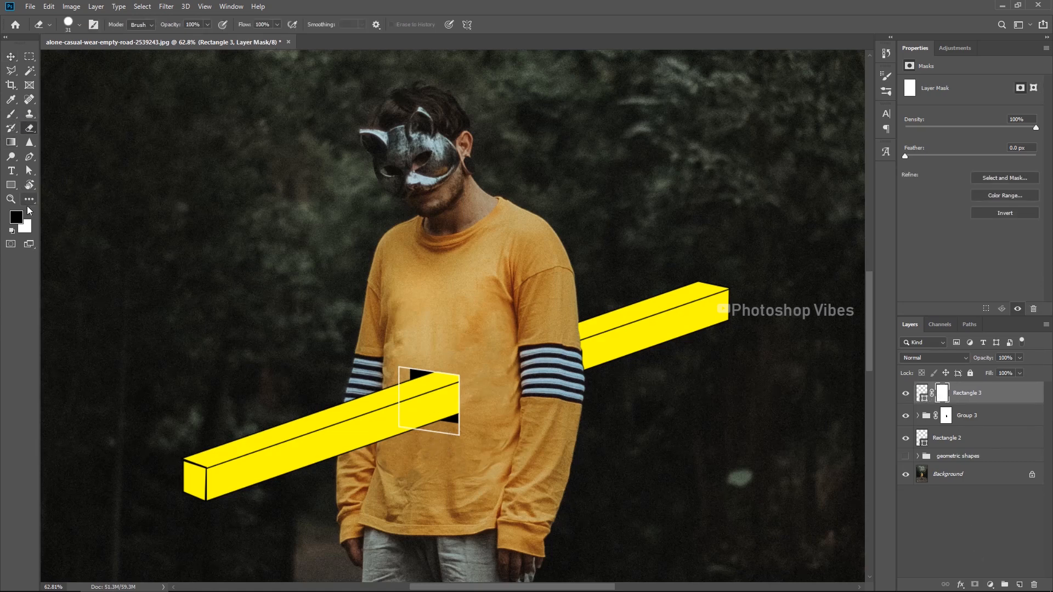
{"action": "left_click", "coordinate": [30, 213]}
{"action": "scroll", "coordinate": [403, 412], "scroll_direction": "up", "scroll_amount": 4}
{"action": "mouse_move", "coordinate": [393, 383]}
{"action": "left_mouse_down"}
{"action": "mouse_move", "coordinate": [393, 410]}
{"action": "mouse_move", "coordinate": [405, 375]}
{"action": "left_mouse_up"}
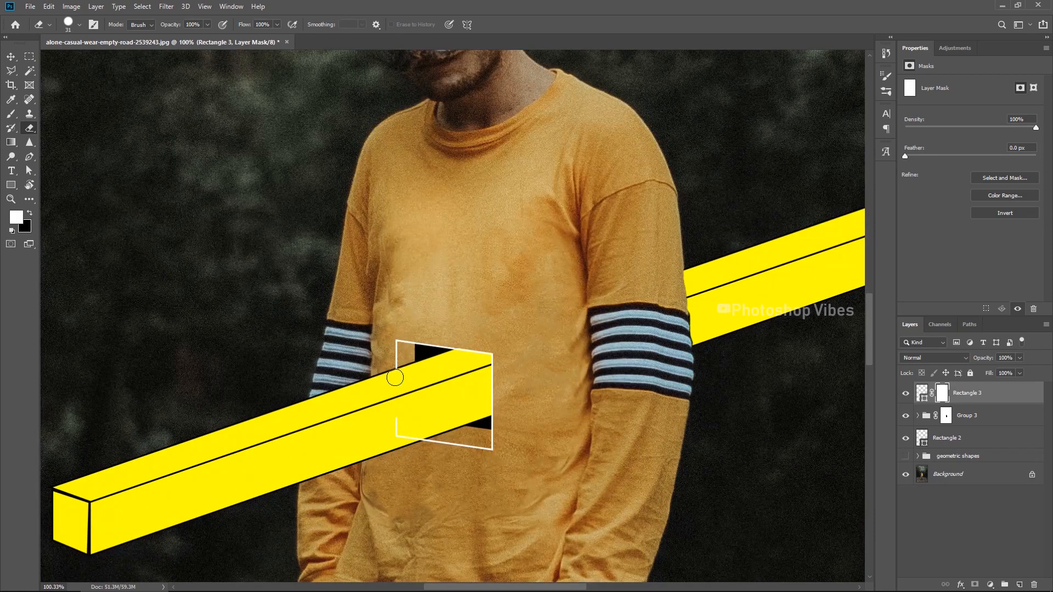
{"action": "scroll", "coordinate": [449, 431], "scroll_direction": "down", "scroll_amount": 3}
{"action": "scroll", "coordinate": [452, 440], "scroll_direction": "down", "scroll_amount": 3}
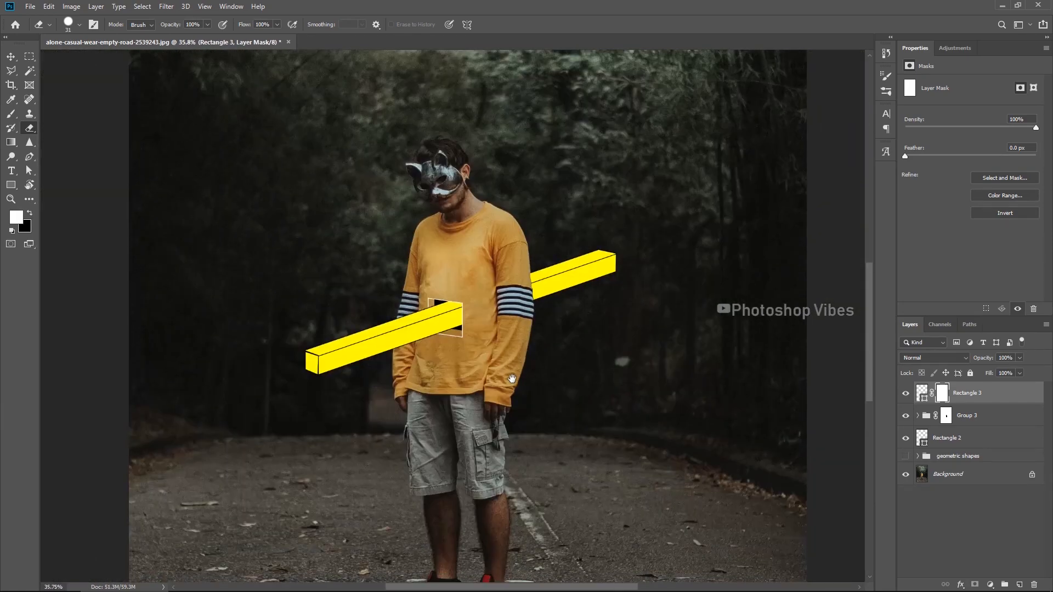
{"action": "key", "text": "v"}
Create a new layer and set the Pen tool to a yellow fill with a 1 px black stroke.
{"action": "scroll", "coordinate": [455, 355], "scroll_direction": "up", "scroll_amount": 2}
{"action": "scroll", "coordinate": [455, 355], "scroll_direction": "up", "scroll_amount": 1}
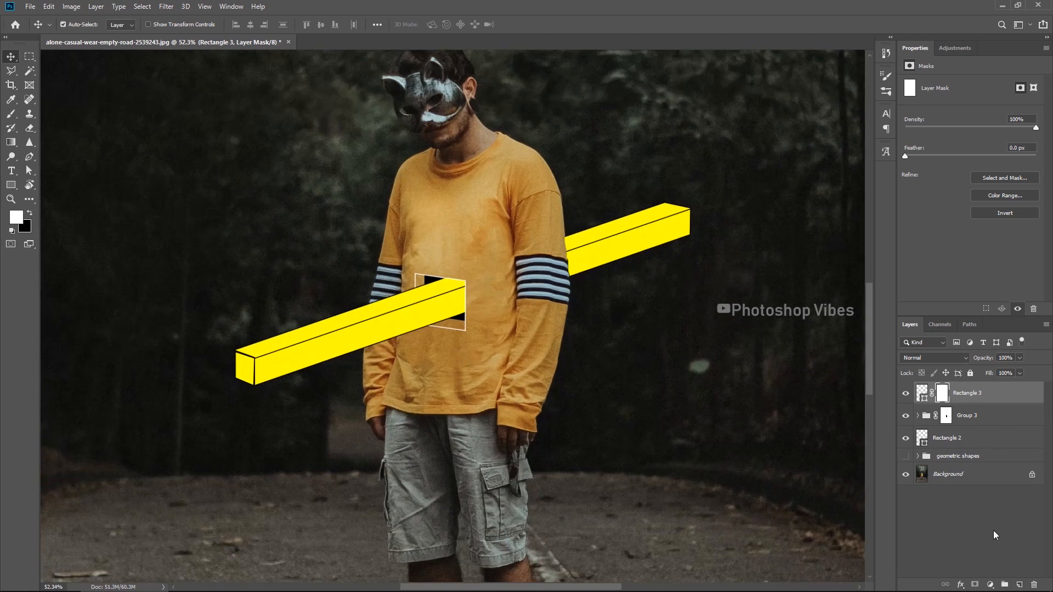
{"action": "left_click", "coordinate": [1019, 585]}
{"action": "left_click", "coordinate": [31, 158]}
{"action": "left_click", "coordinate": [33, 159]}
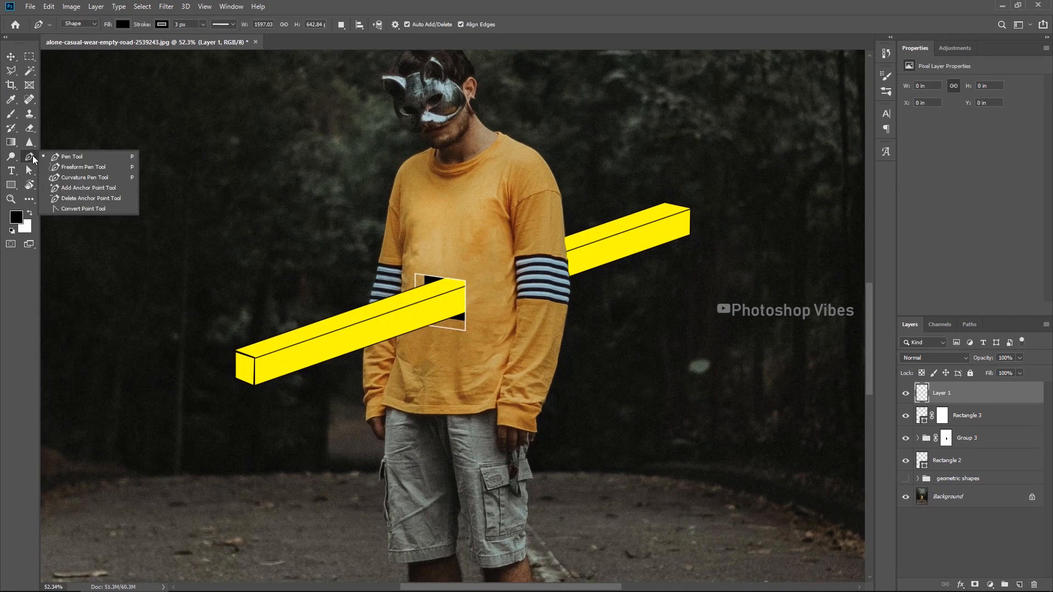
{"action": "left_click", "coordinate": [124, 24]}
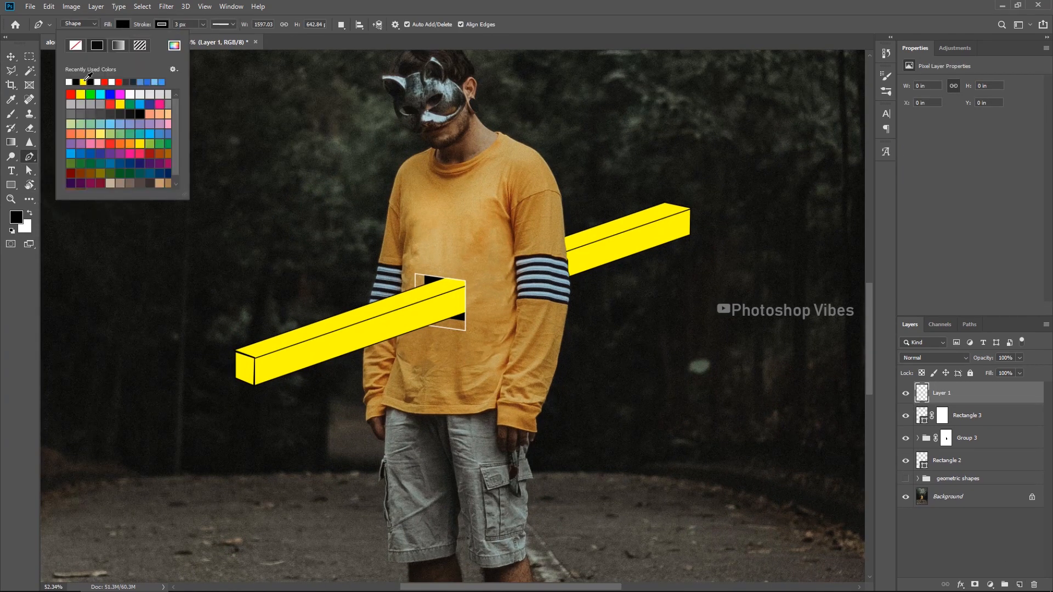
{"action": "left_click", "coordinate": [83, 81]}
{"action": "left_click", "coordinate": [177, 25]}
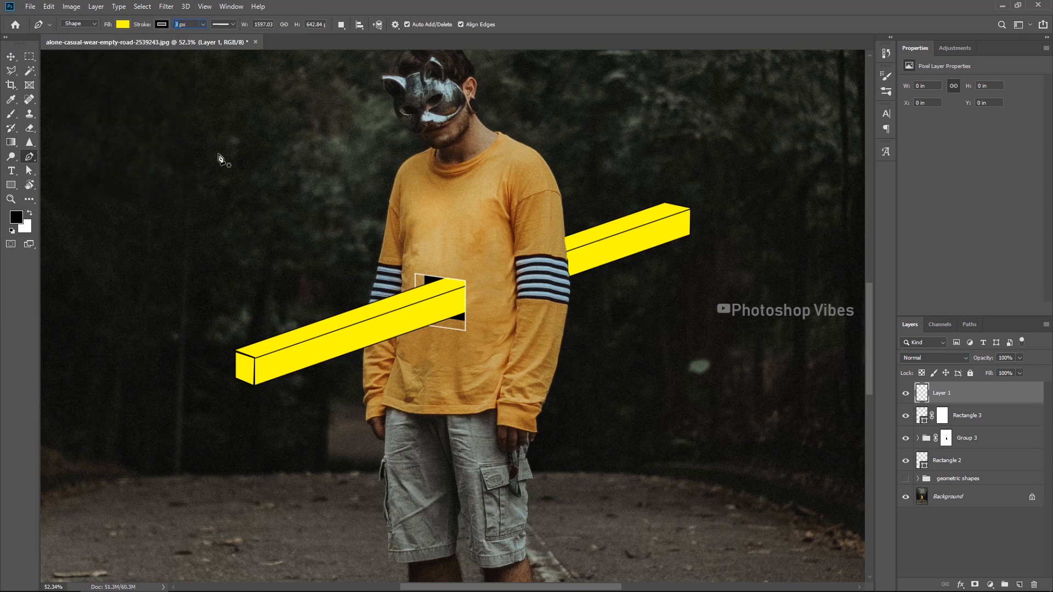
Draw a small, narrow yellow drop with curved sides on the shirt just below the frame's lower edge.
{"action": "scroll", "coordinate": [433, 341], "scroll_direction": "up", "scroll_amount": 5}
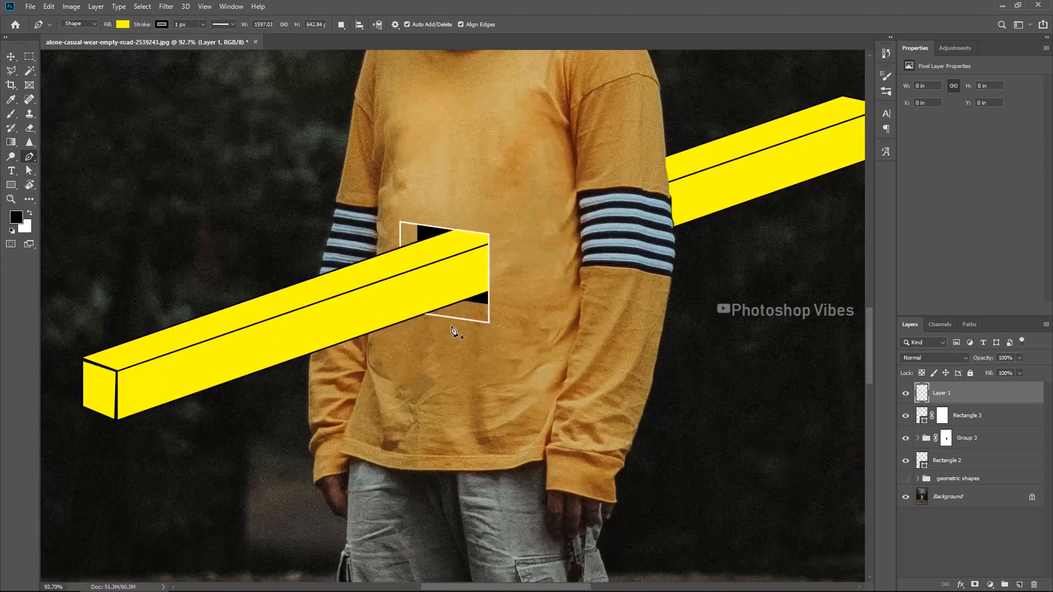
{"action": "left_click", "coordinate": [445, 327]}
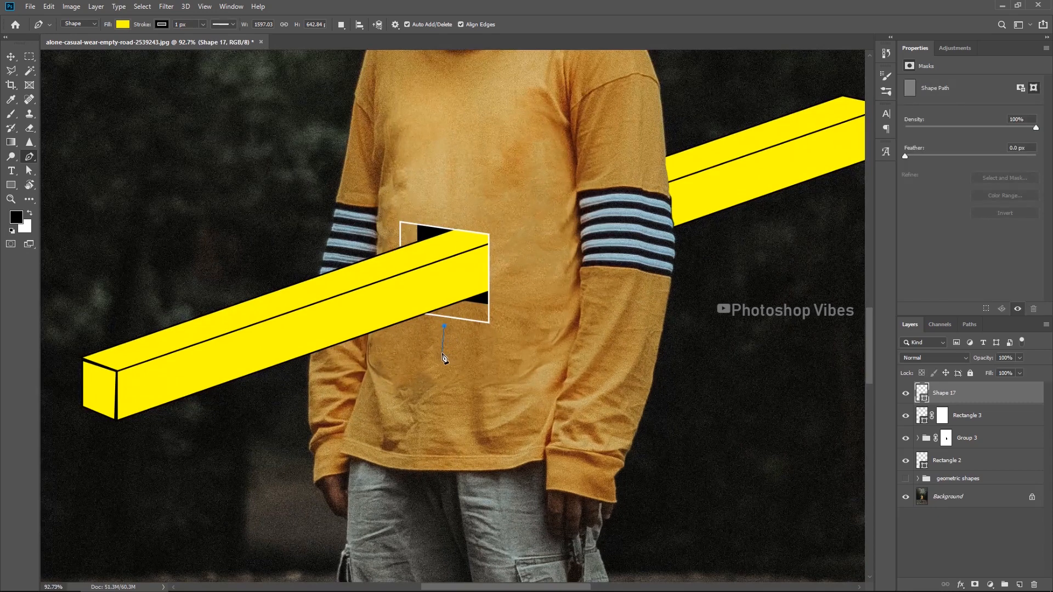
{"action": "left_click_drag", "start_coordinate": [442, 353], "coordinate": [445, 359]}
{"action": "left_click_drag", "start_coordinate": [438, 308], "coordinate": [438, 308]}
Draw two more narrow yellow drops below the first, one slightly to the right and one near the bottom of the shirt.
{"action": "left_click", "coordinate": [465, 349]}
{"action": "left_click_drag", "start_coordinate": [465, 381], "coordinate": [471, 390]}
{"action": "left_click_drag", "start_coordinate": [465, 349], "coordinate": [462, 341]}
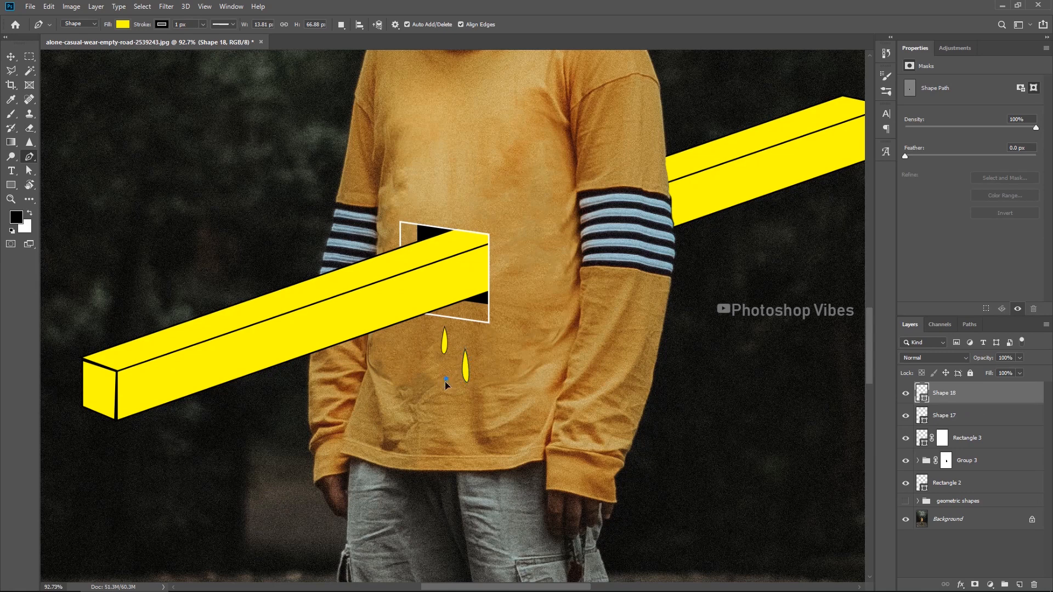
{"action": "left_click_drag", "start_coordinate": [446, 415], "coordinate": [451, 428]}
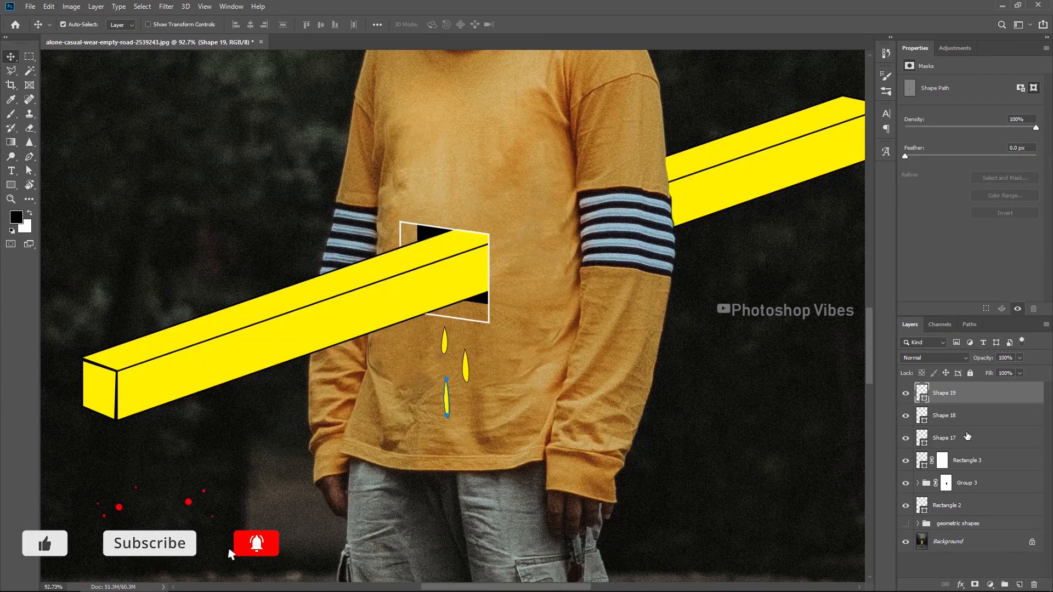
{"action": "scroll", "coordinate": [490, 391], "scroll_direction": "down", "scroll_amount": 5}
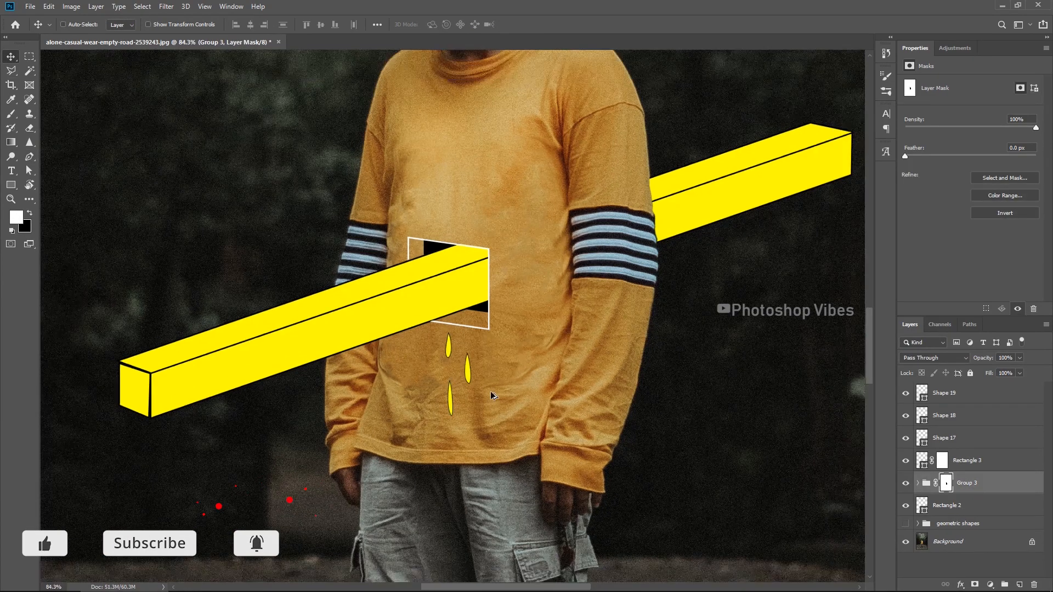